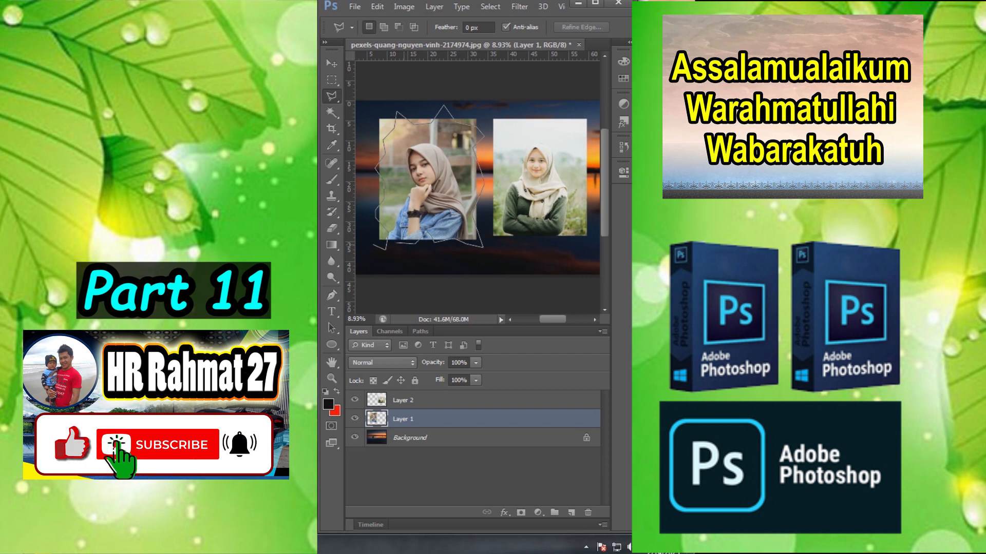
Step: Close the jagged lasso outline around the left portrait and delete everything outside it on Layer 1
key("Return")
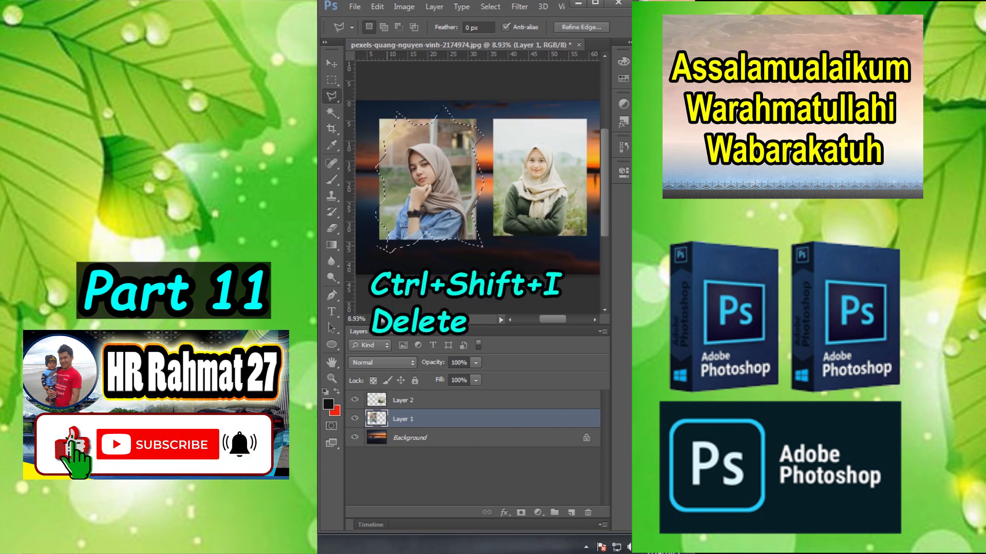
key("ctrl+shift+i")
key("Delete")
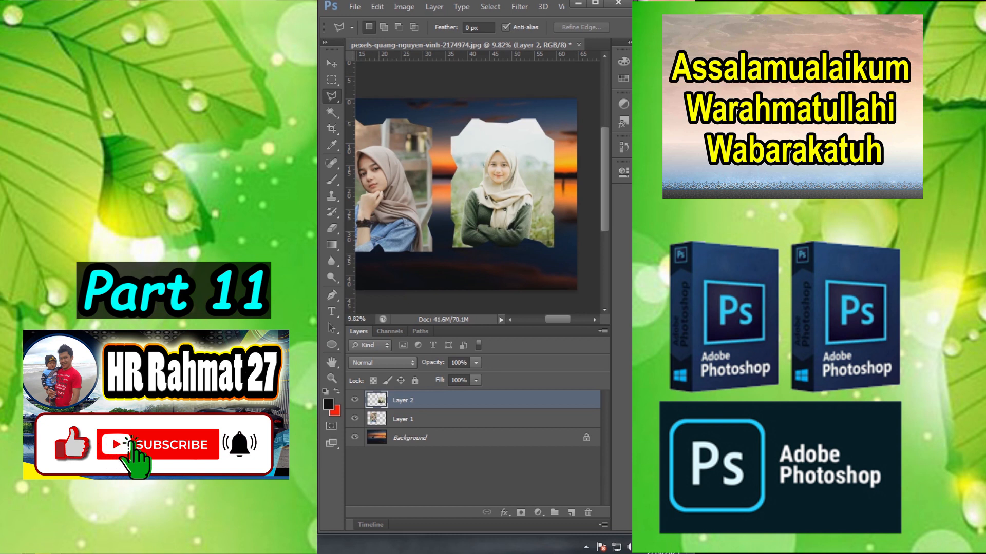
Step: Add an outside Stroke to Layer 2, filled with the orange-yellow-orange gradient preset in linear style
key("v")
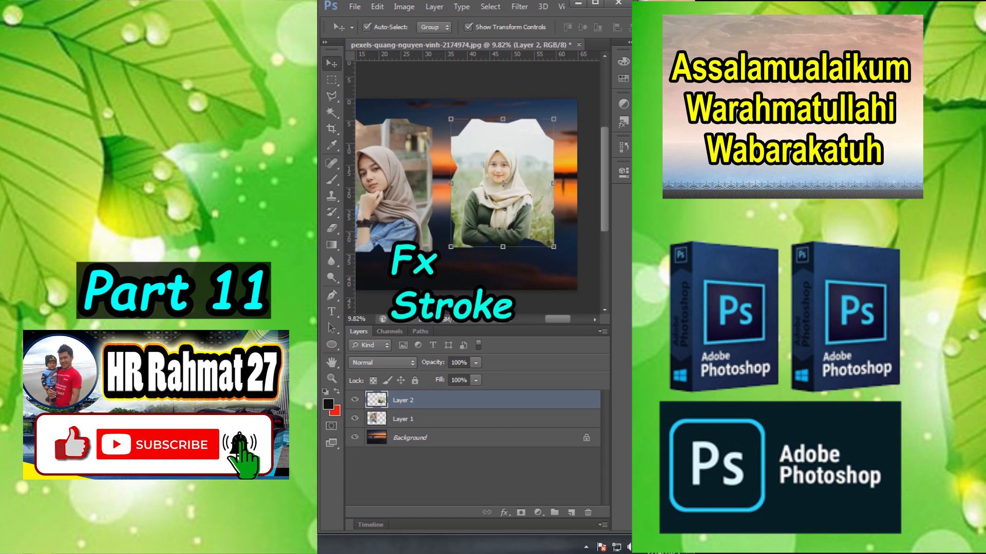
left_click(504, 513)
left_click(519, 398)
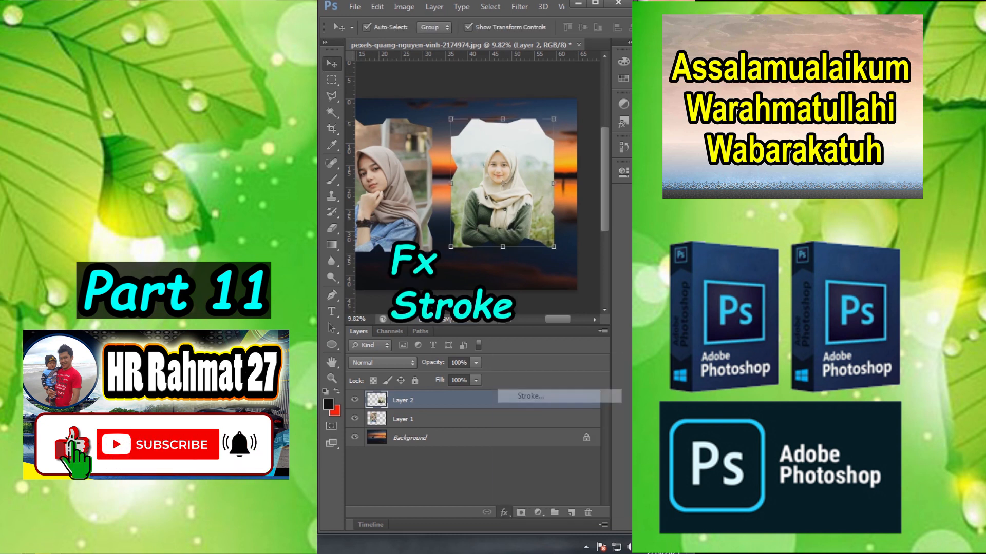
left_click(429, 338)
left_click(426, 359)
left_click(426, 355)
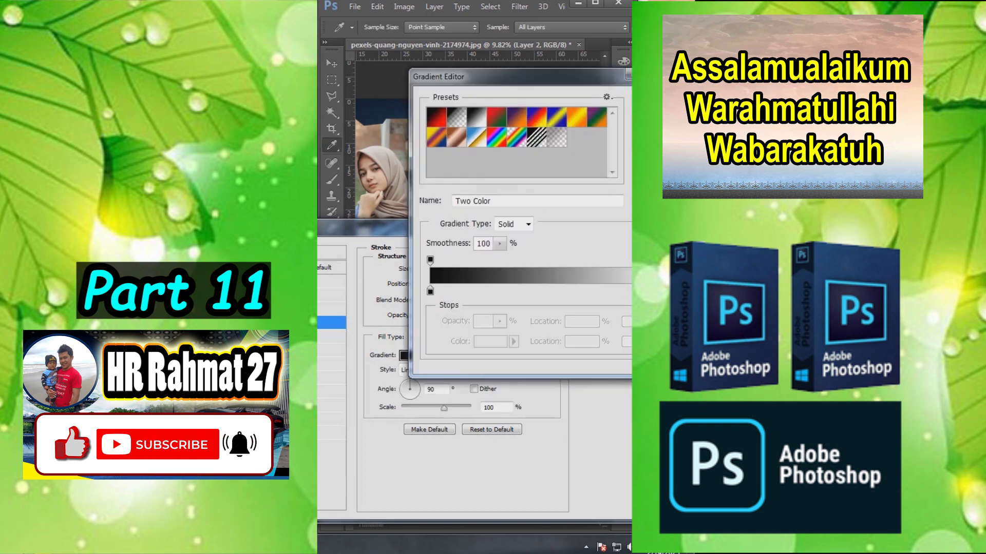
left_click(576, 117)
key("Return")
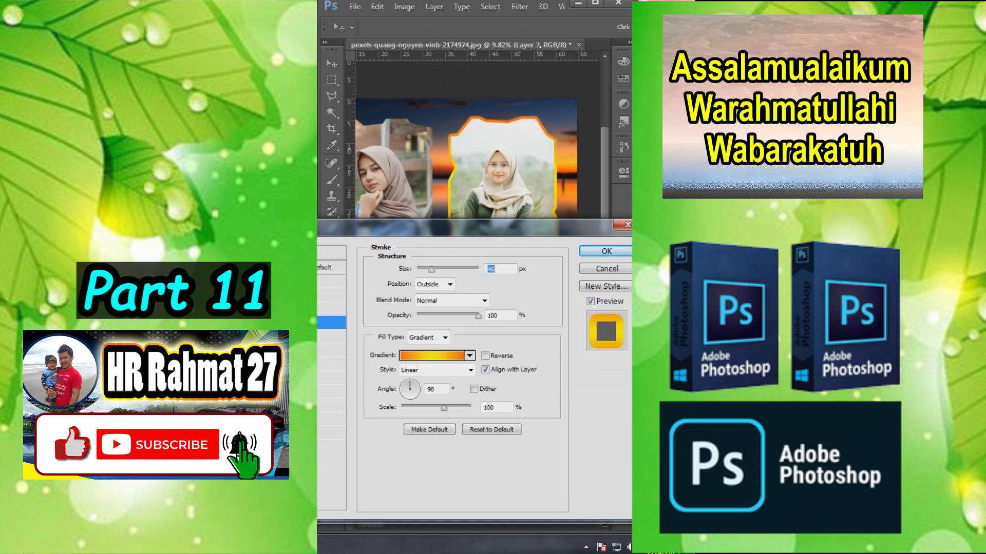
key("Return")
Step: Copy the layer style of Layer 2 and paste it onto Layer 1
right_click(524, 197)
right_click(477, 400)
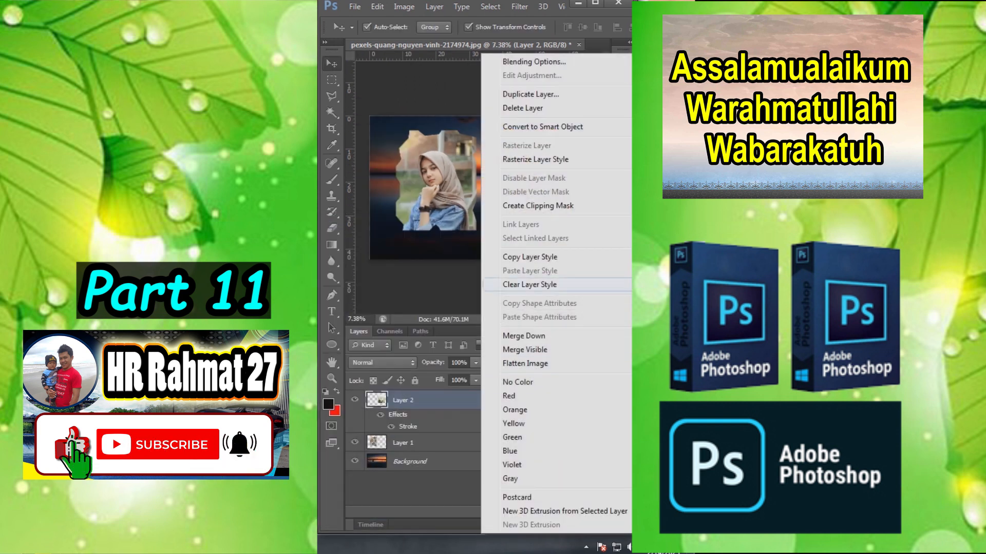
left_click(530, 257)
left_click(403, 443)
right_click(438, 185)
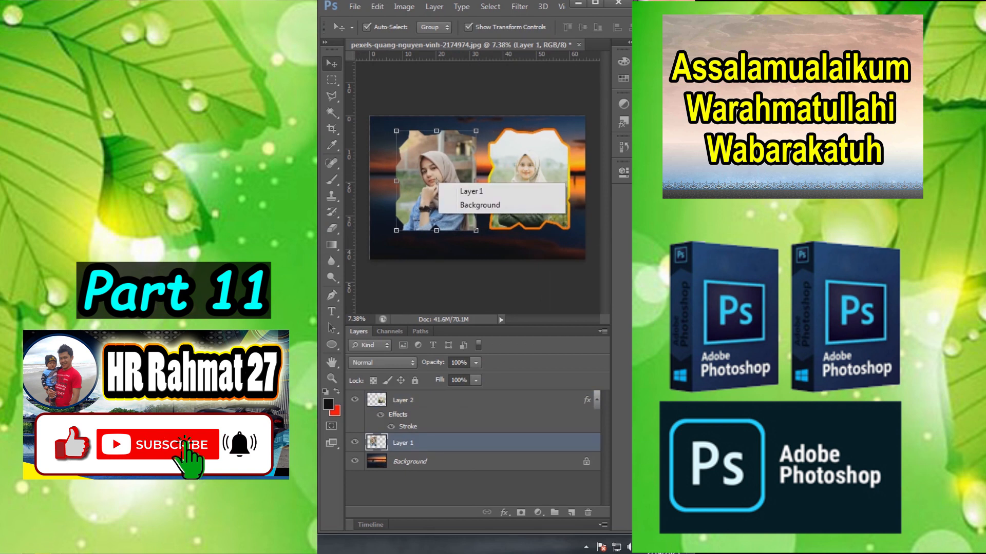
right_click(420, 442)
left_click(472, 270)
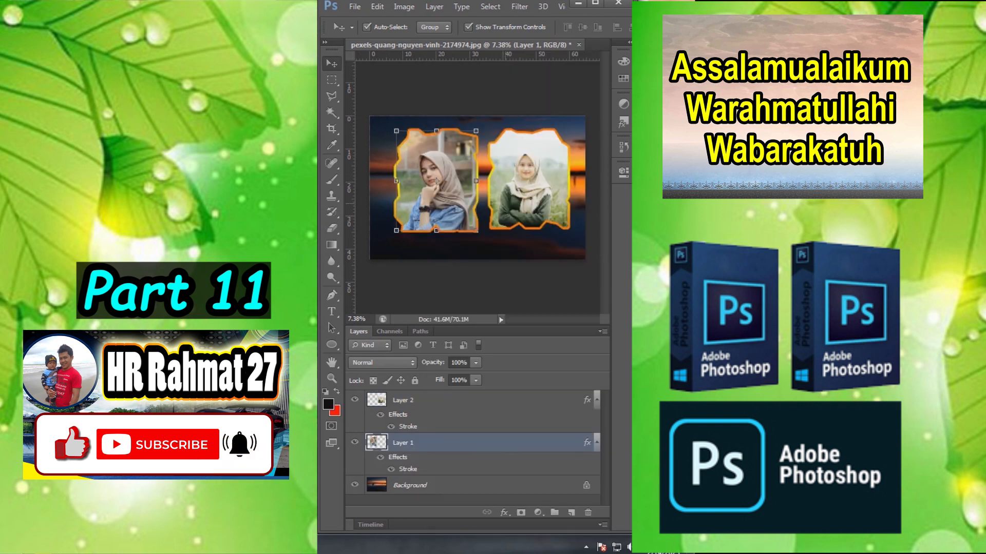
Step: Move the right portrait down so that it sits lower than the left one
scroll(477, 188, "up", 2)
left_click_drag(530, 115, 530, 142)
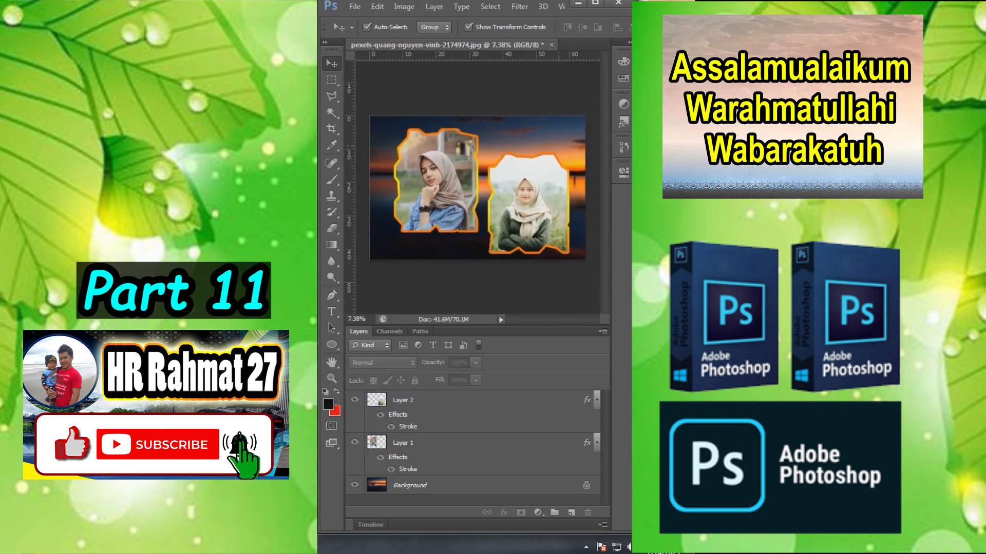
scroll(477, 226, "up", 1)
scroll(478, 205, "down", 2)
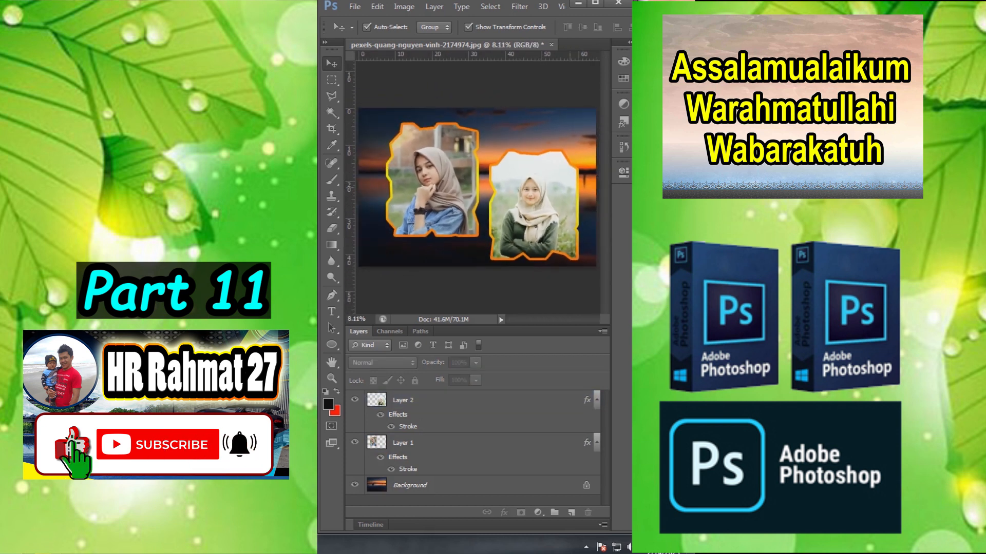
scroll(555, 185, "up", 1)
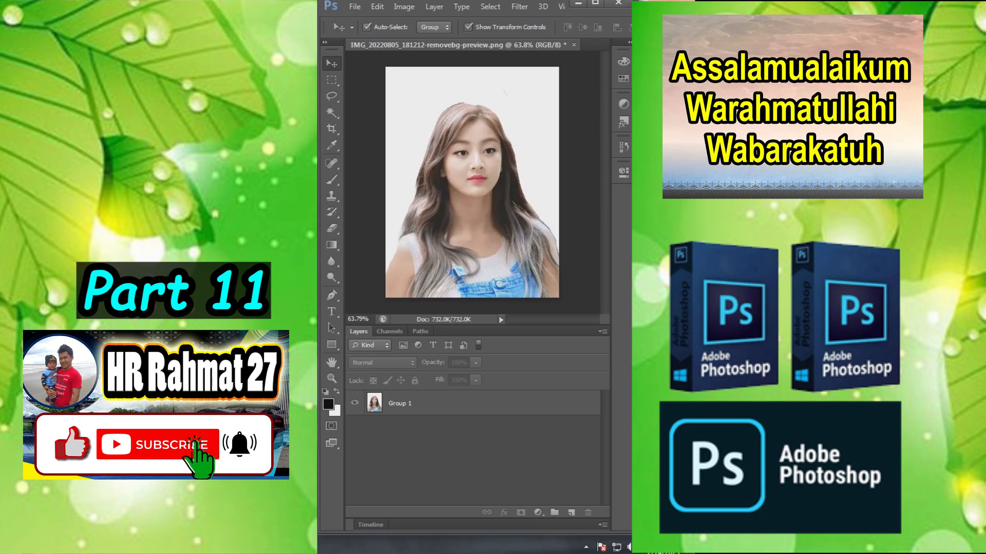
Step: Add a gradient fill layer above the Group 1 portrait using the black-to-white preset
left_click(471, 183)
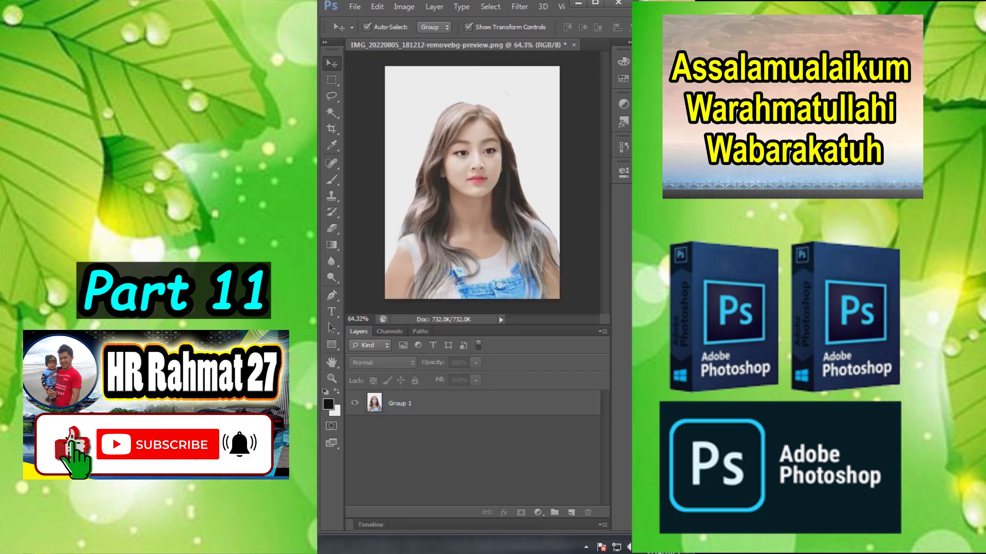
left_click(396, 404)
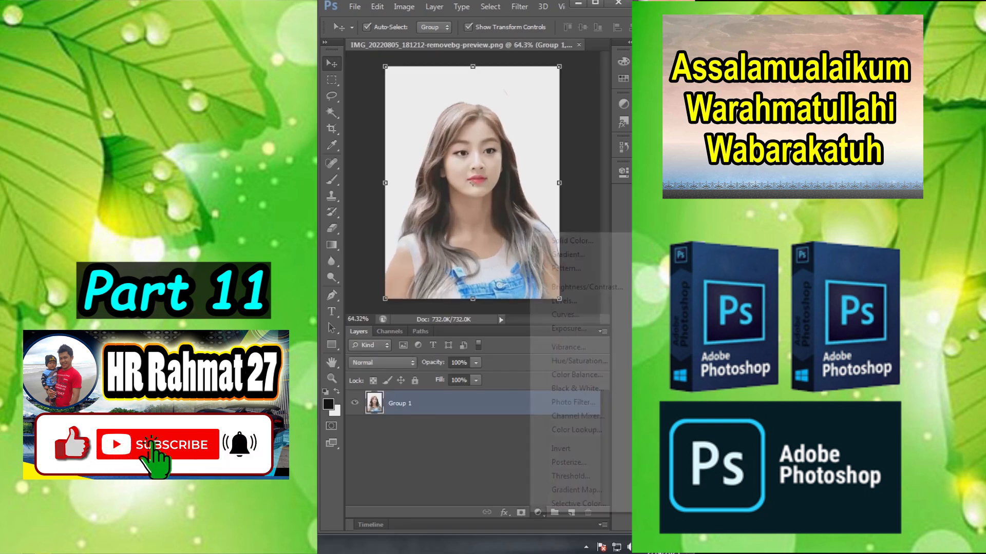
left_click(538, 512)
left_click(567, 255)
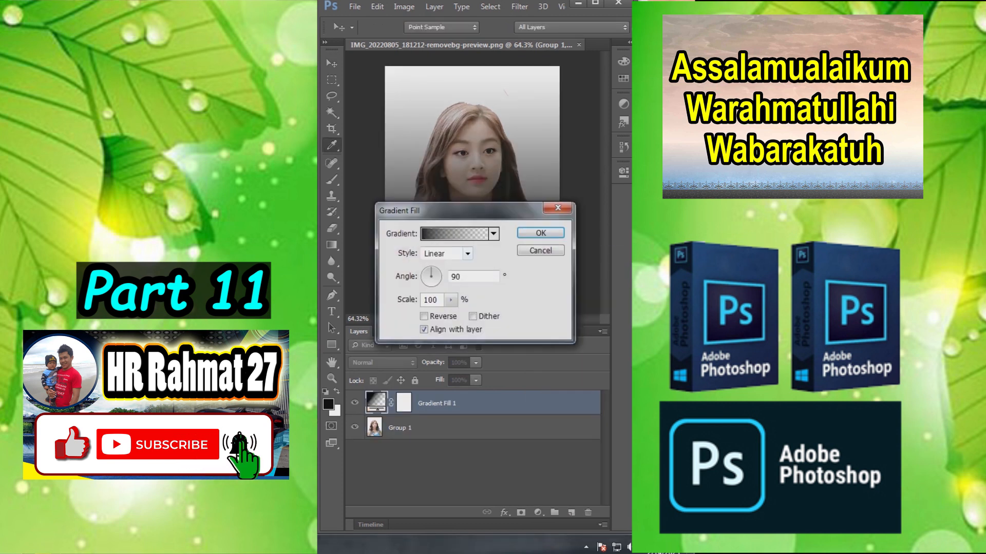
left_click(455, 229)
key("Return")
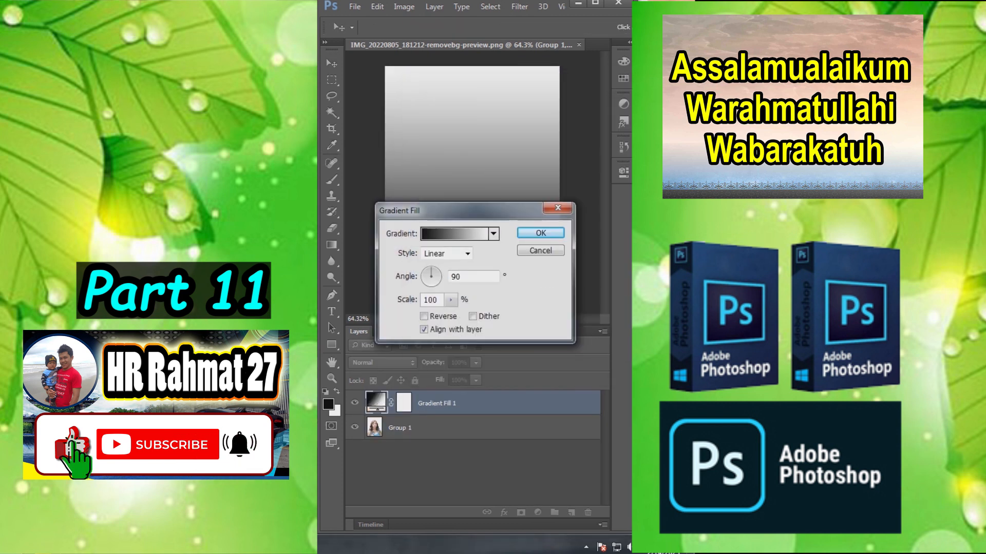
Step: Make the gradient fill radial and reversed with an enlarged scale, and place its layer below Group 1
left_click(467, 253)
left_click(434, 280)
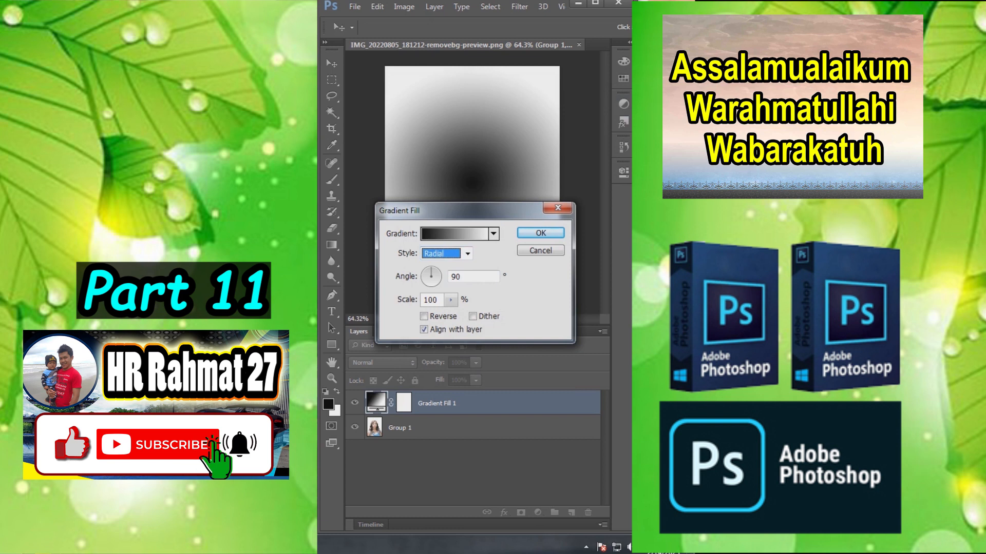
left_click(424, 316)
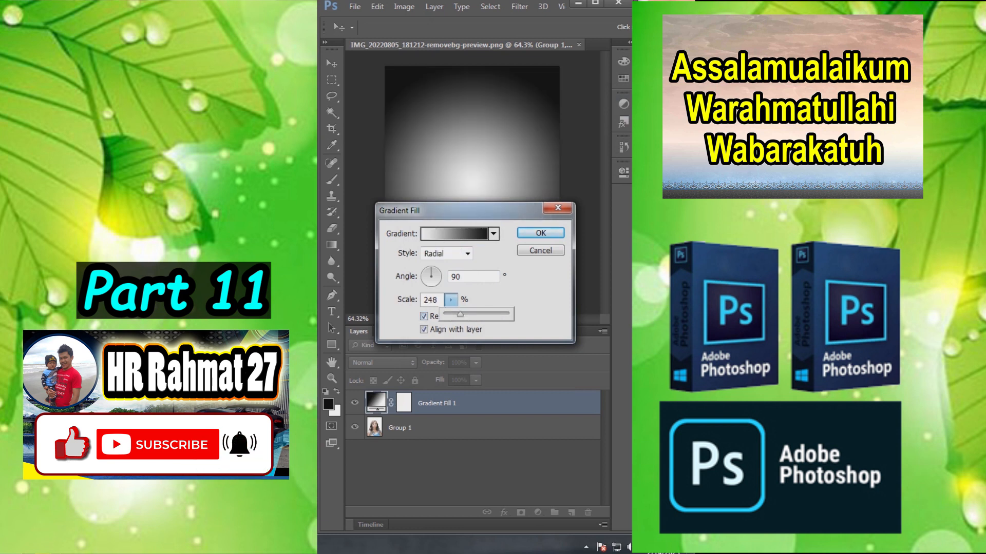
key("Return")
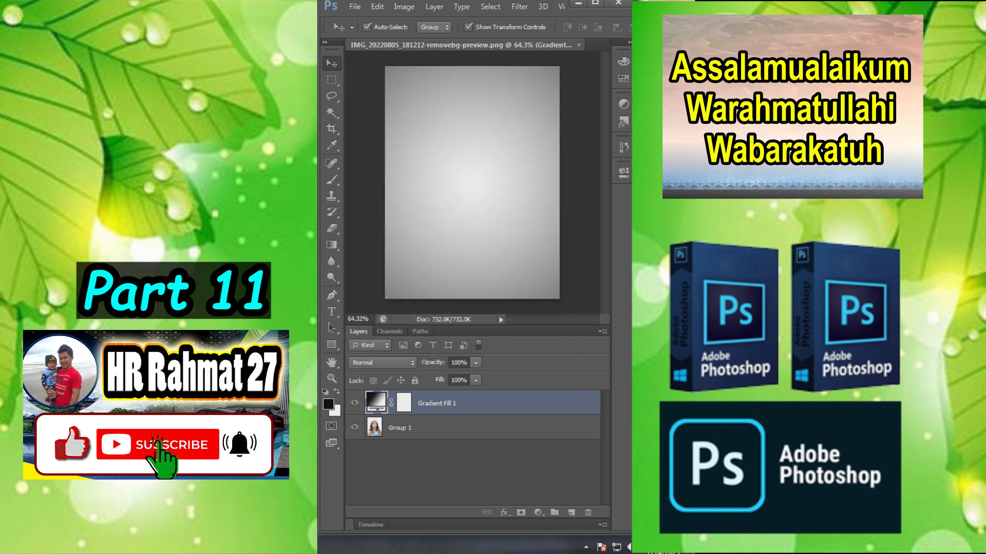
key("ctrl+bracketleft")
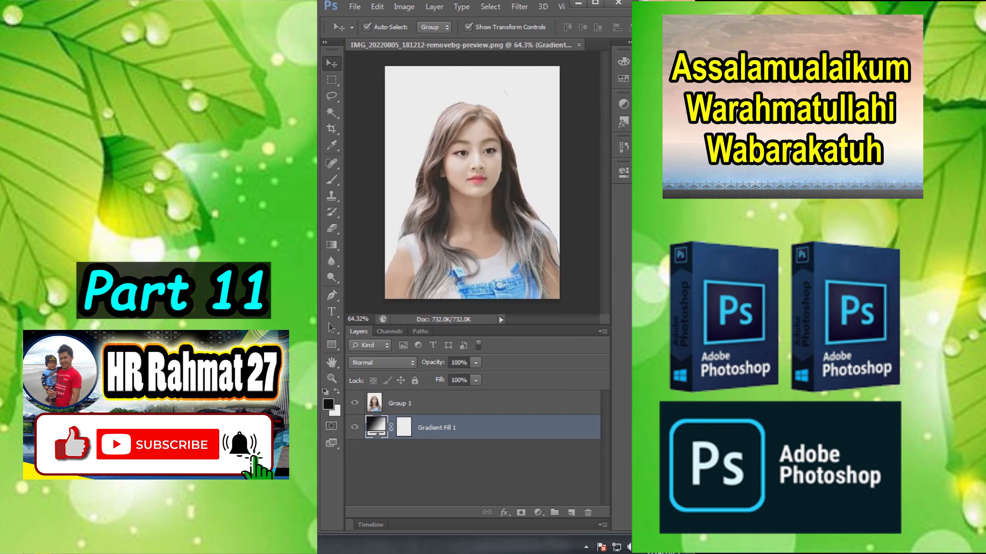
Step: Add a layer mask to Group 1 and invert it to black
left_click(472, 183)
key("ctrl+shift+m")
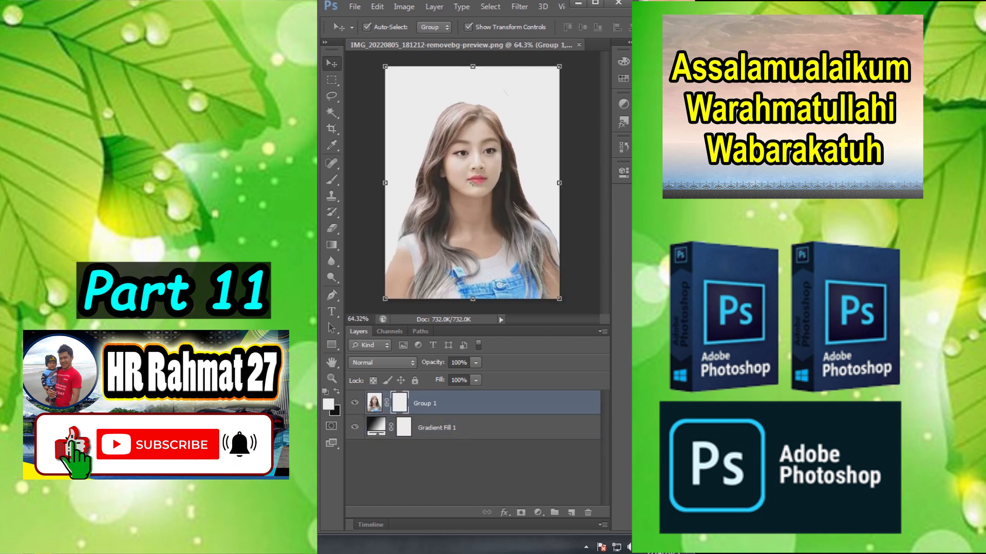
key("ctrl+i")
Step: Paint white on the Group 1 mask with the 59 splatter brush enlarged to 189 px, revealing the face and hair
key("b")
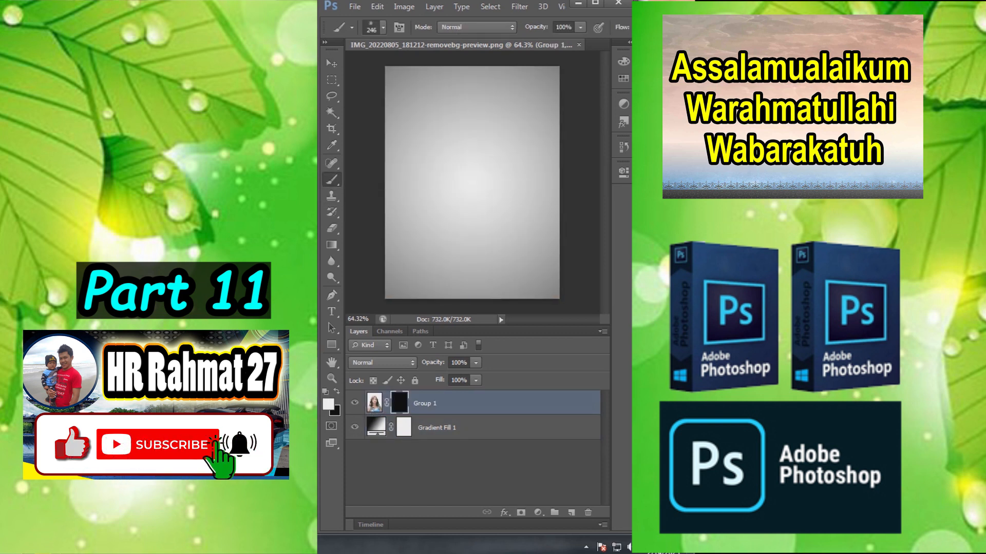
left_click(383, 26)
left_click(405, 182)
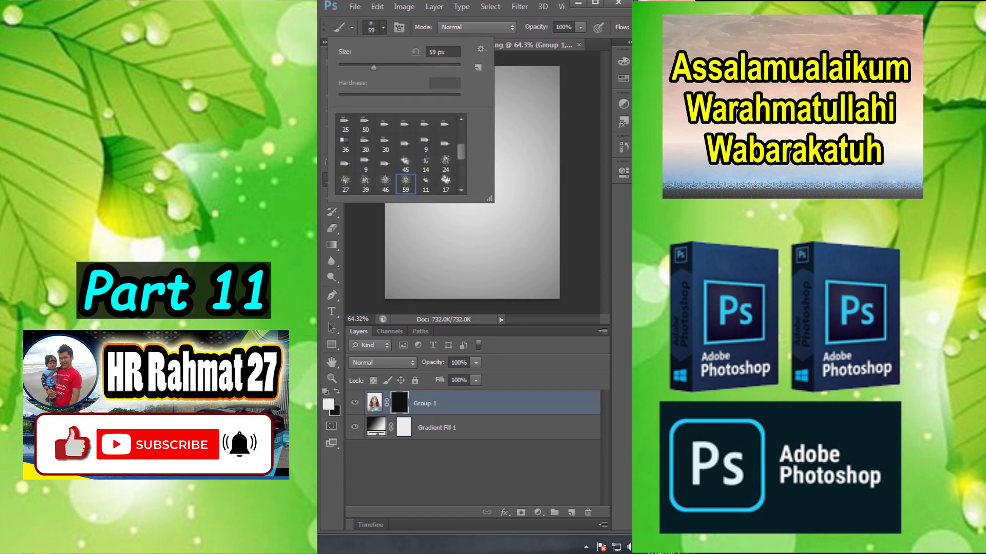
key("Return")
mouse_move(477, 221)
left_mouse_down()
mouse_move(482, 159)
mouse_move(452, 180)
mouse_move(467, 154)
mouse_move(512, 154)
left_mouse_up()
mouse_move(425, 124)
left_mouse_down()
mouse_move(425, 212)
mouse_move(456, 232)
mouse_move(510, 204)
left_mouse_up()
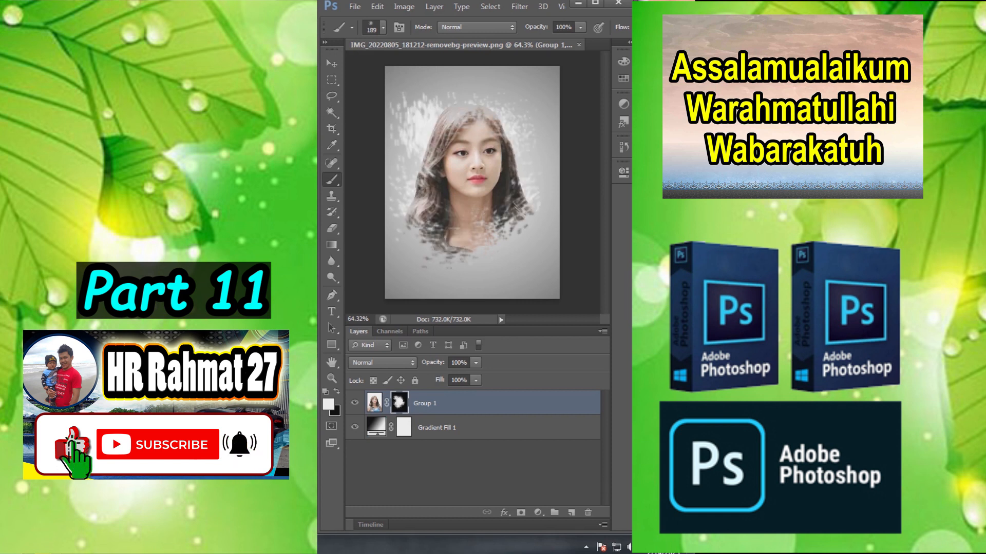
Step: Set the blend mode of Group 1 to Dissolve
left_click(331, 63)
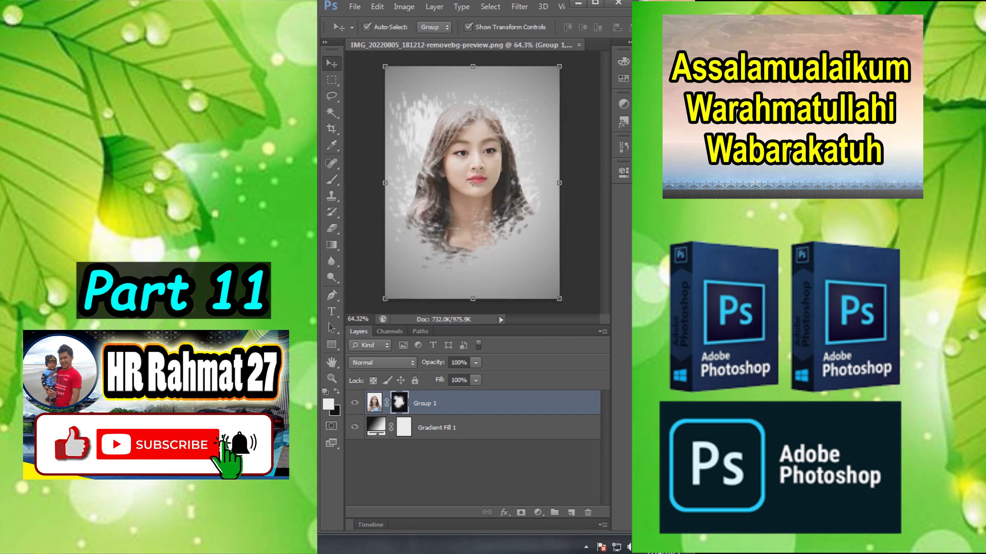
left_click(383, 363)
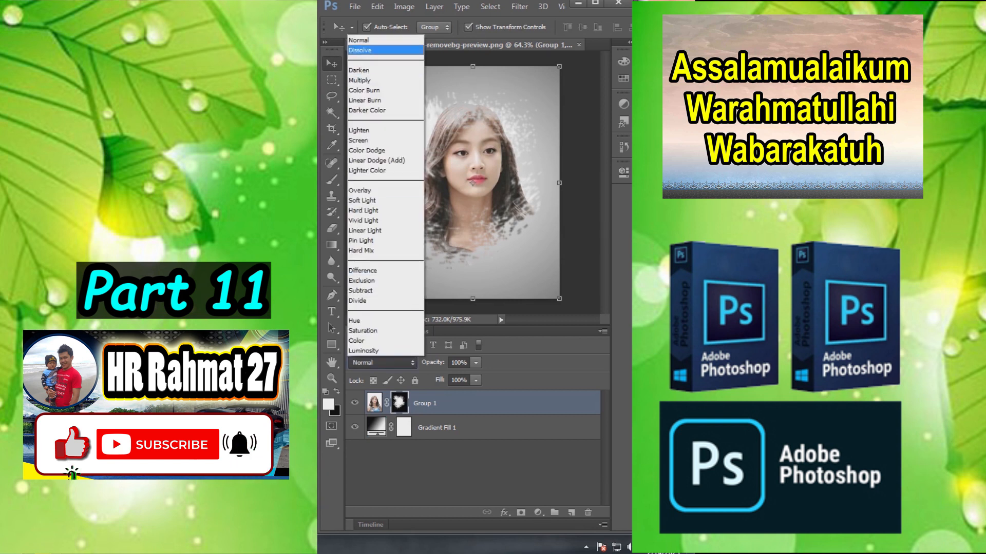
left_click(369, 49)
Step: Add a second gradient fill layer above Group 1 using the Chrome preset
left_click(537, 512)
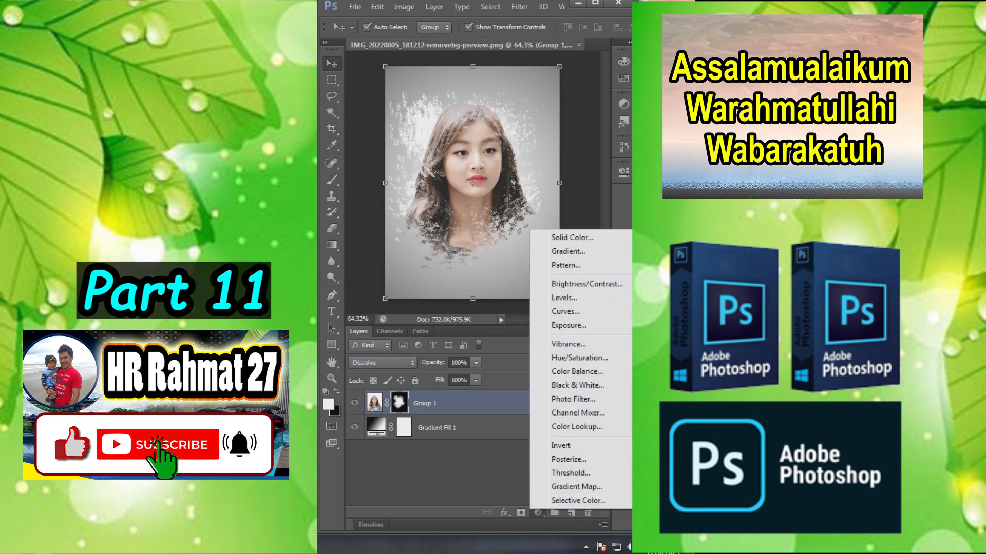
left_click(546, 248)
left_click(454, 233)
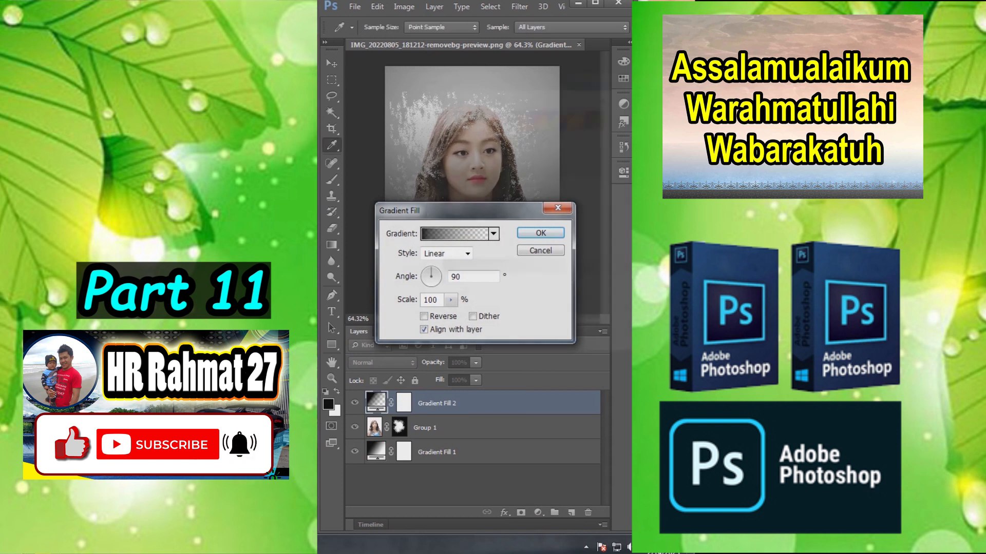
left_click(476, 137)
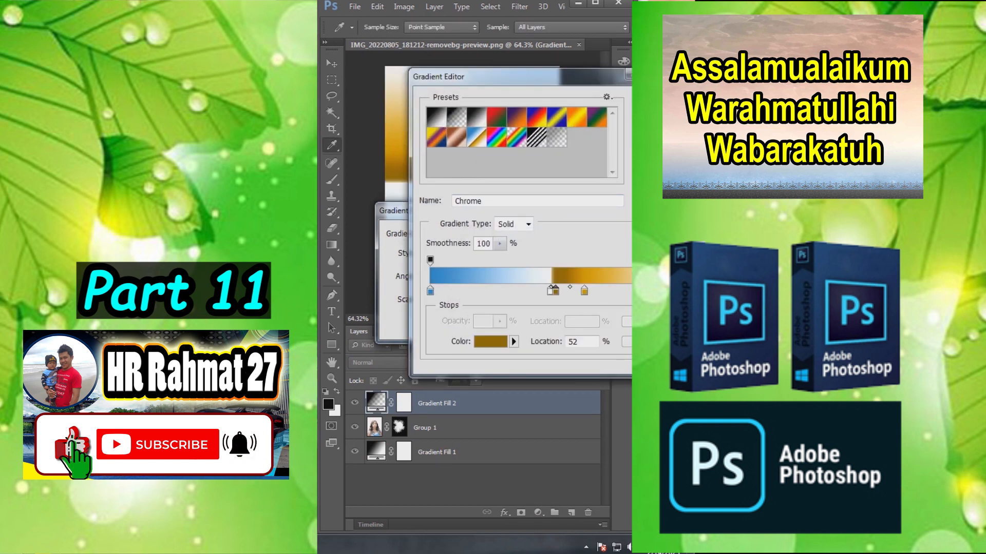
Step: Remove the brown color stops from the Chrome gradient and make its end stop red, giving blue, white and red
left_click_drag(584, 291, 556, 328)
left_click(670, 292)
left_click(491, 342)
left_click(436, 136)
left_click(574, 128)
left_click(654, 102)
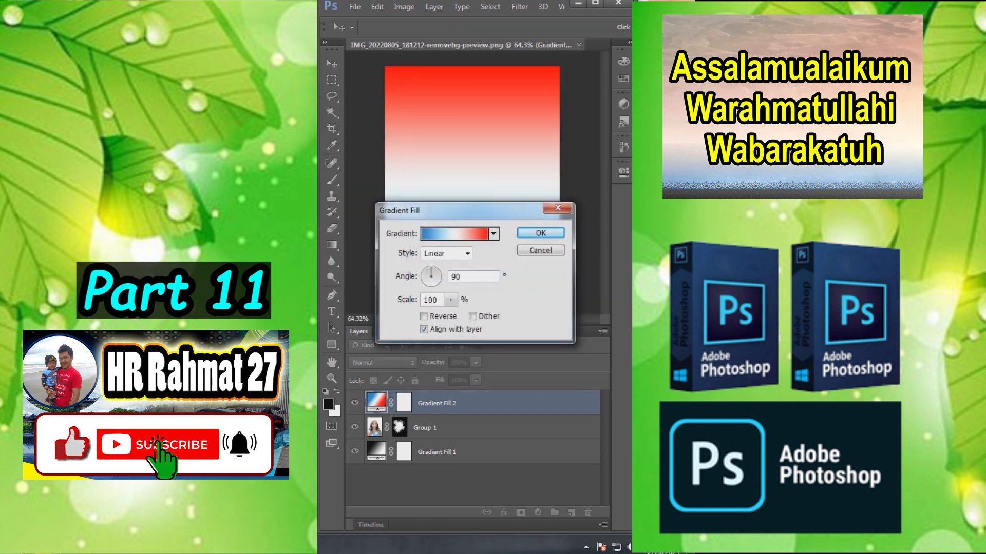
Step: Tilt the gradient so blue covers the portrait's left and red its upper right, and set the layer's blend mode to Color
left_click(439, 275)
key("Return")
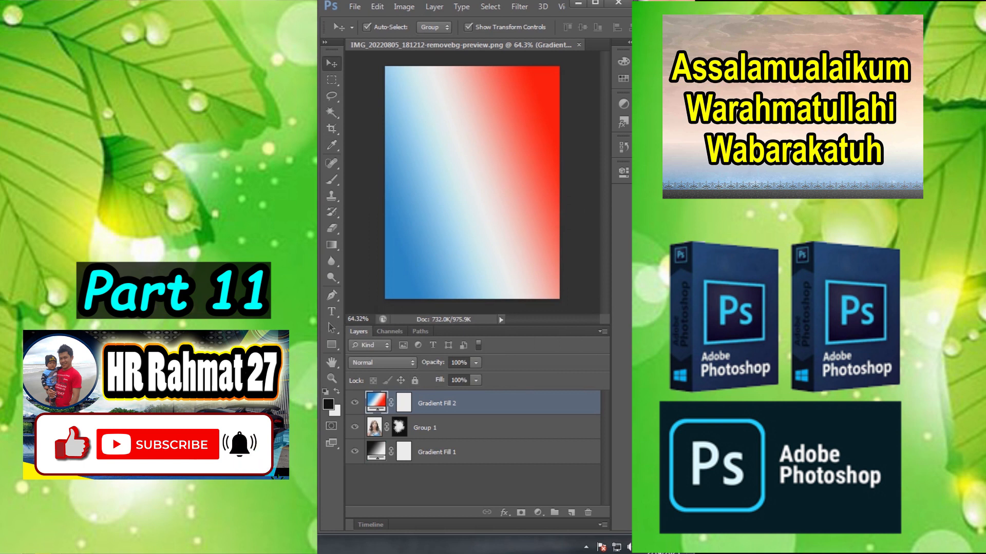
left_click(382, 362)
left_click(359, 341)
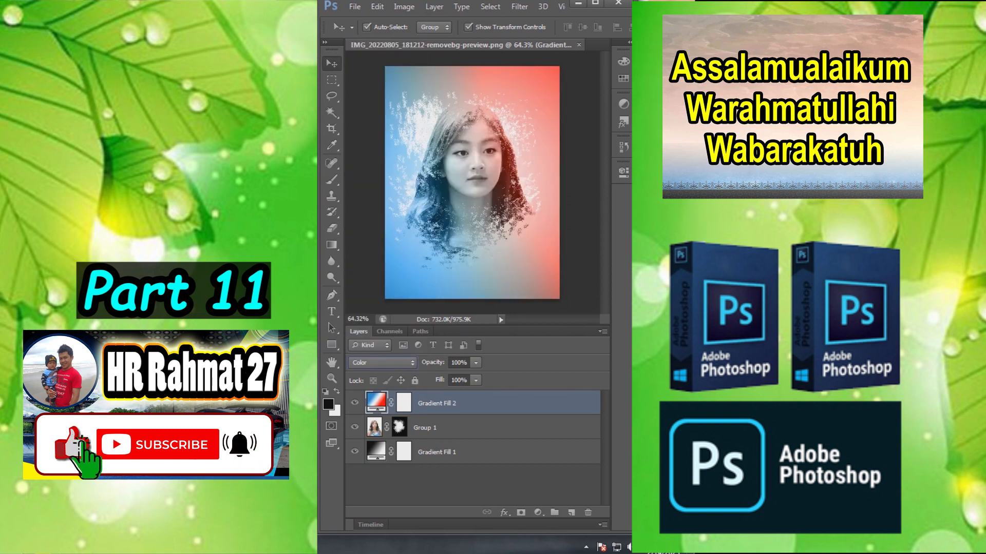
left_click(577, 102)
scroll(536, 102, "down", 4)
scroll(537, 103, "up", 8)
scroll(508, 118, "up", 1)
scroll(508, 118, "down", 5)
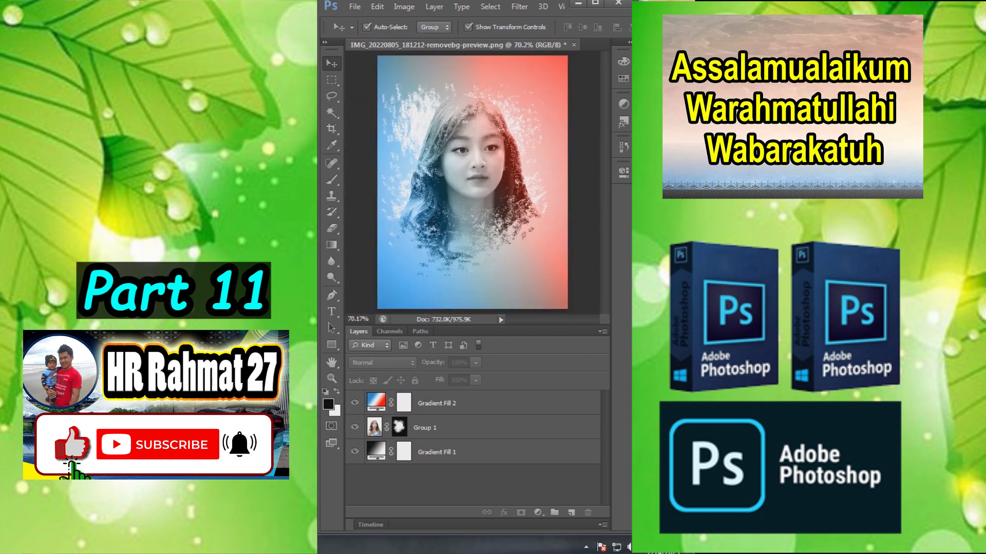
scroll(508, 118, "up", 1)
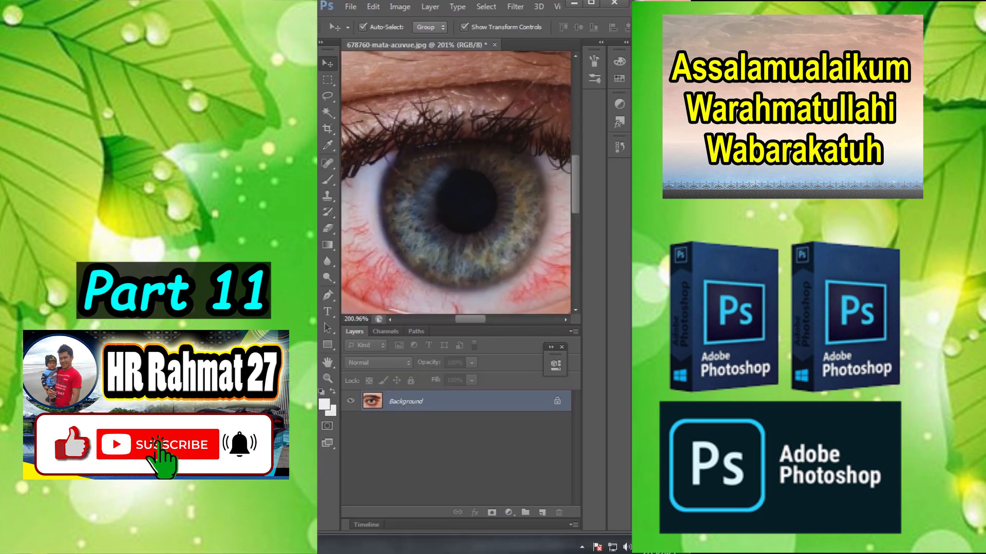
Step: Add a Curves adjustment layer that brightens the eye photo, and invert its mask to black
left_click(509, 513)
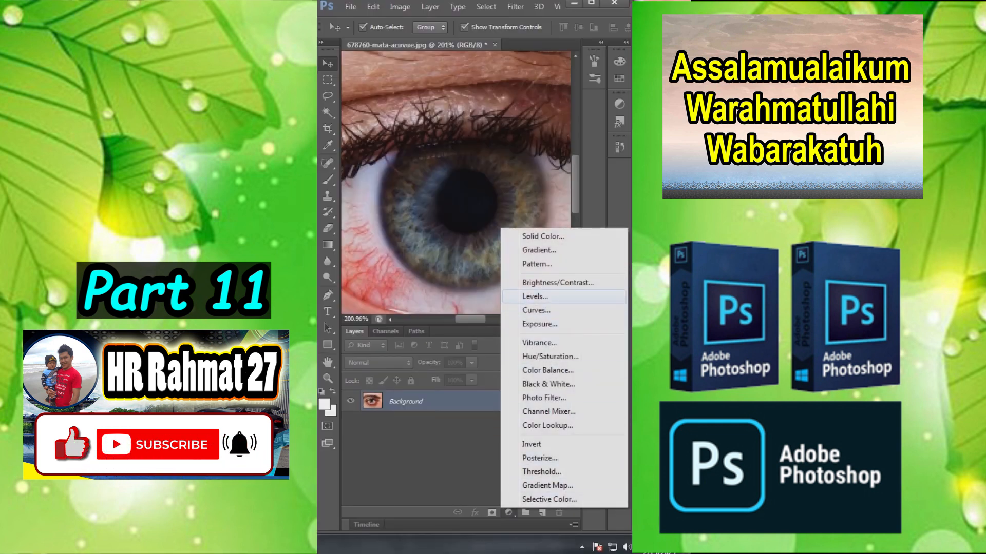
left_click(536, 310)
left_click_drag(451, 439, 440, 396)
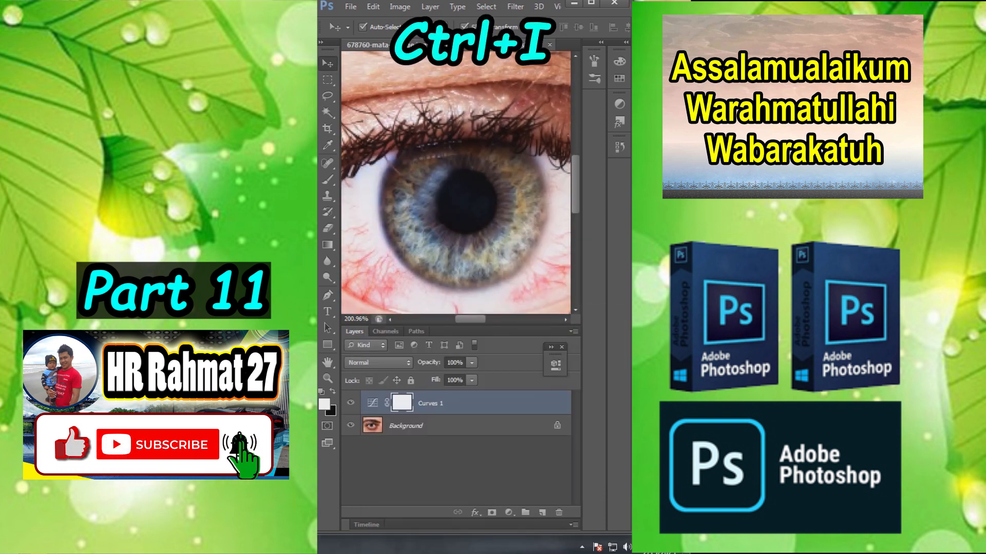
key("ctrl+i")
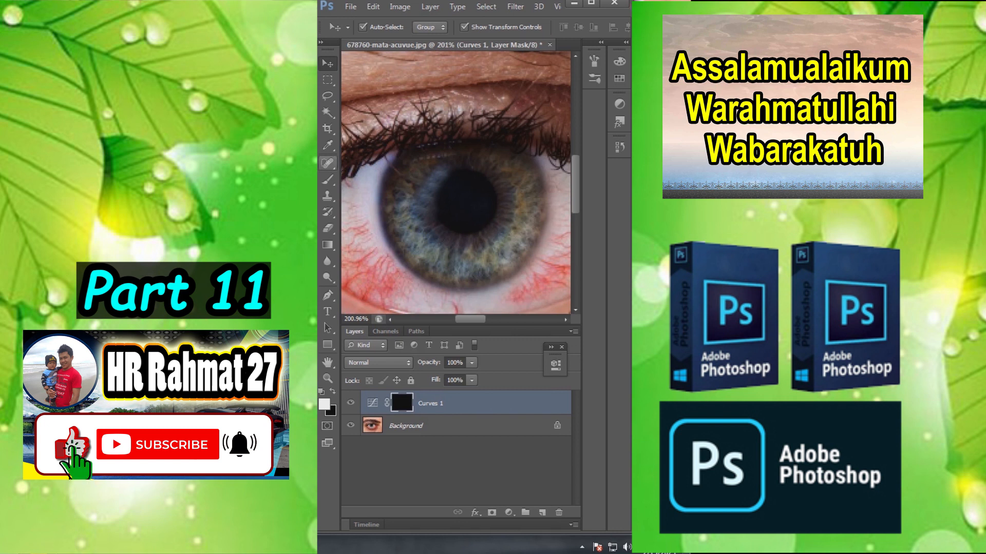
Step: Paint white with the Brush over the iris on the Curves mask to brighten only the iris
key("b")
mouse_move(418, 175)
left_mouse_down()
mouse_move(416, 246)
mouse_move(534, 226)
mouse_move(421, 159)
left_mouse_up()
mouse_move(472, 237)
left_mouse_down()
mouse_move(398, 159)
mouse_move(390, 256)
mouse_move(508, 211)
left_mouse_up()
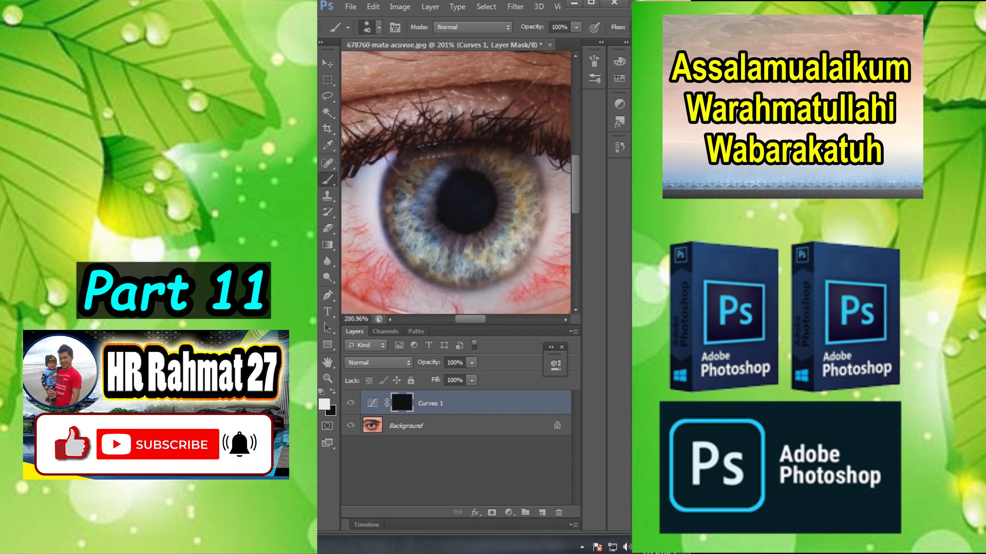
Step: Add a colorized Hue/Saturation adjustment layer with hue 248 and saturation 59
left_click(508, 513)
left_click(550, 363)
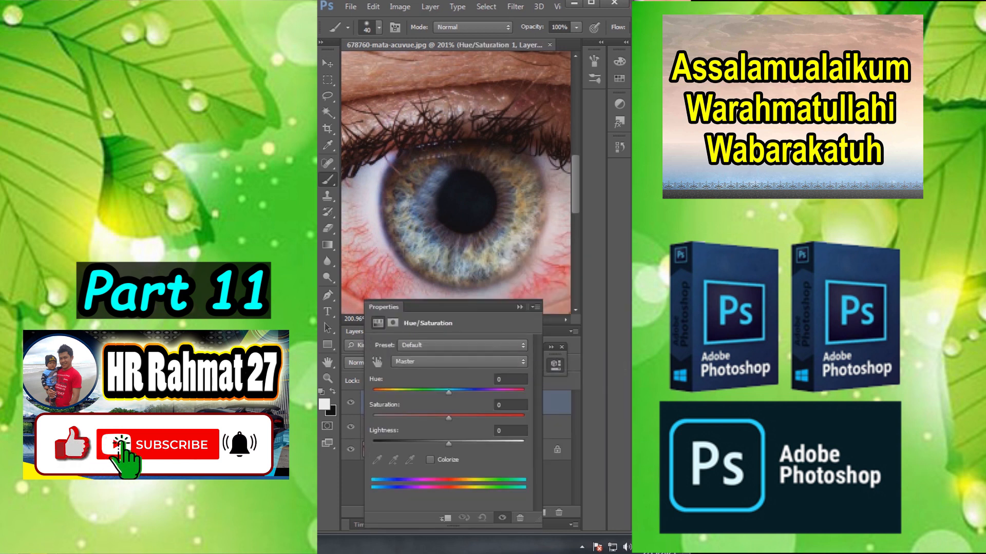
left_click(430, 459)
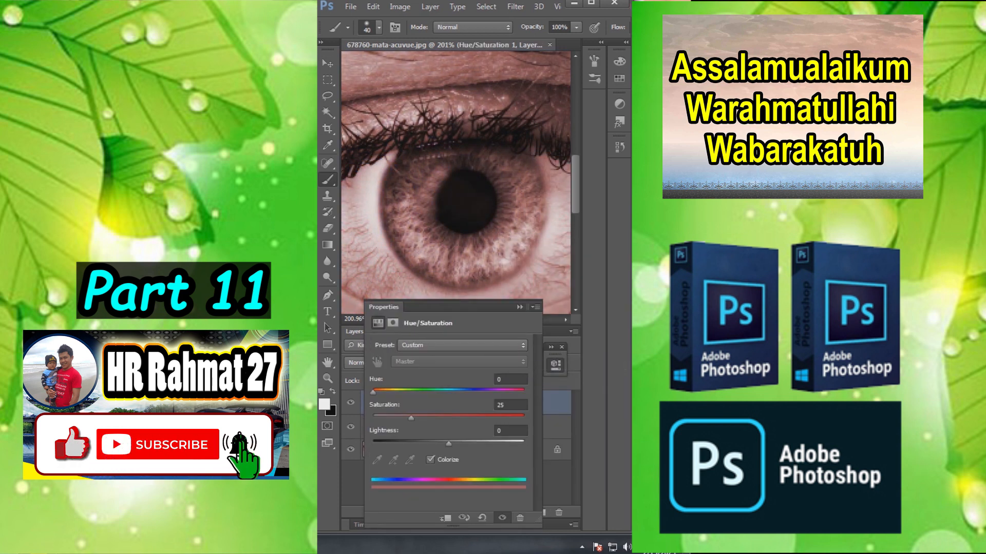
left_click_drag(463, 393, 477, 392)
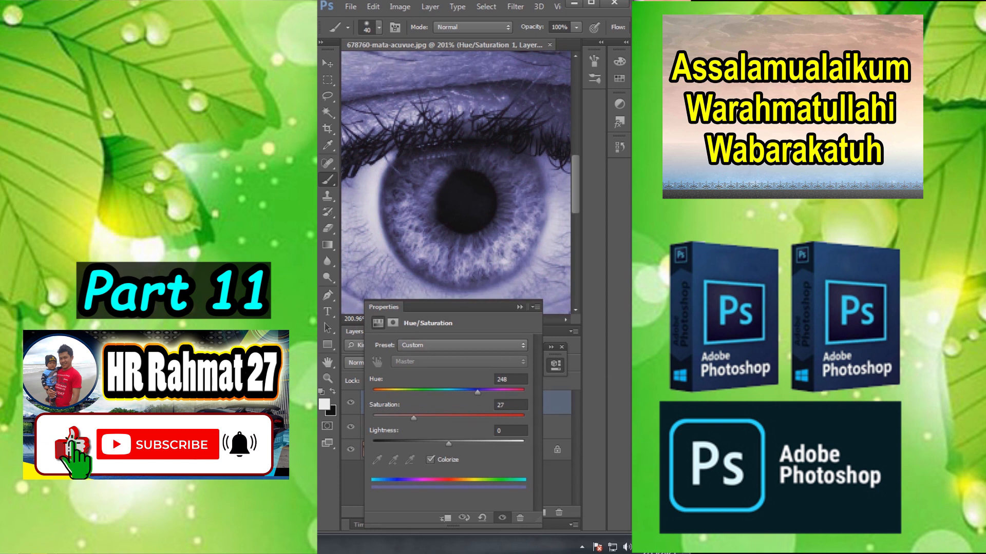
left_click_drag(413, 418, 461, 417)
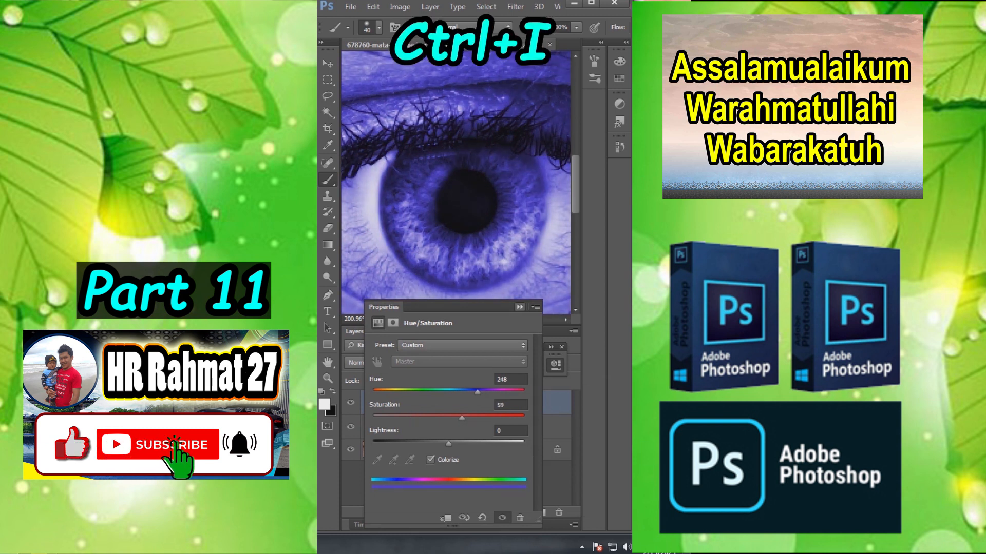
Step: Invert the blue Hue/Saturation layer's mask and paint white over the whole iris to tint it blue
left_click(519, 306)
key("ctrl+i")
mouse_move(462, 254)
left_mouse_down()
mouse_move(513, 270)
mouse_move(528, 215)
mouse_move(462, 159)
mouse_move(400, 247)
mouse_move(477, 216)
left_mouse_up()
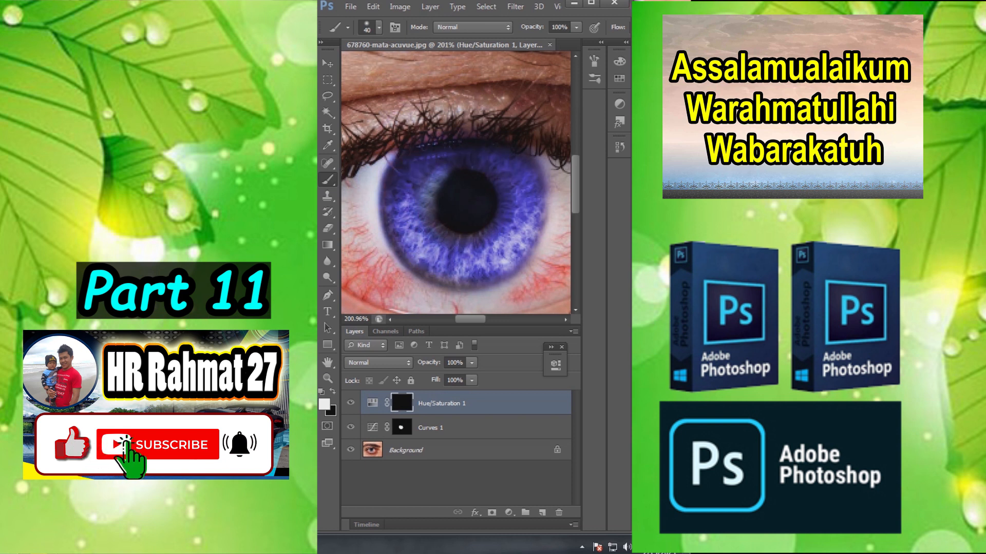
Step: Add a second colorized Hue/Saturation adjustment layer with hue 110 and saturation 64
left_click(508, 512)
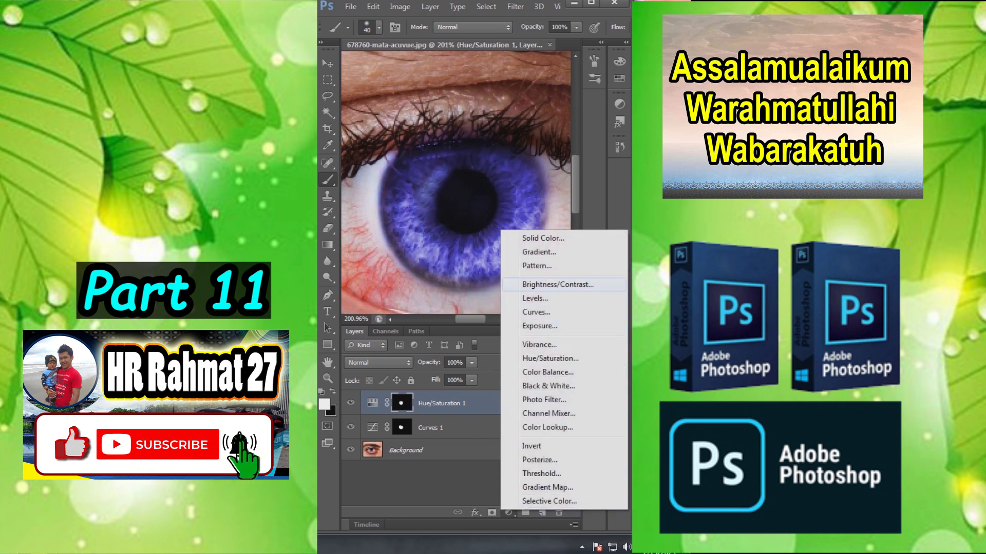
left_click(549, 358)
key("ctrl+i")
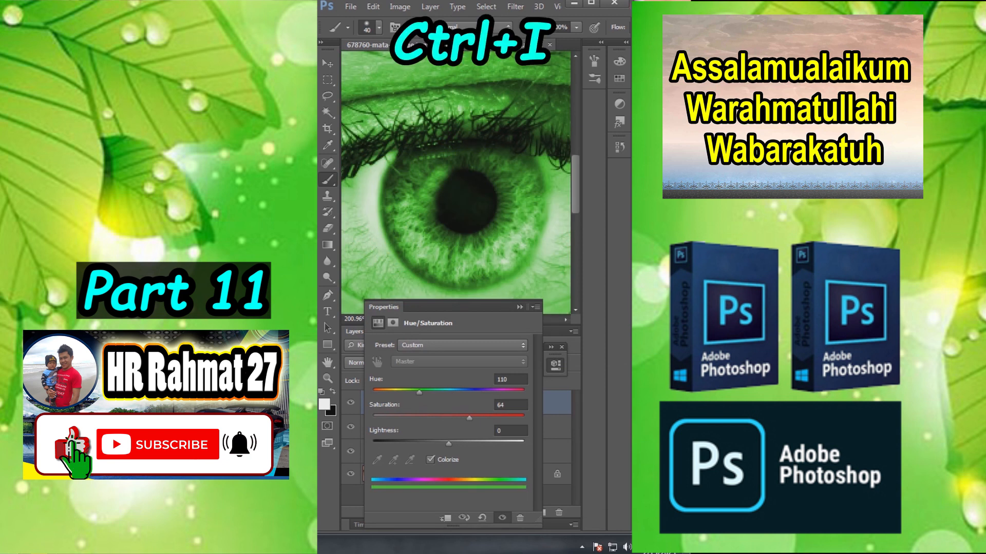
Step: Invert the green Hue/Saturation layer's mask and paint the inner iris green, leaving a blue outer rim
left_click(519, 307)
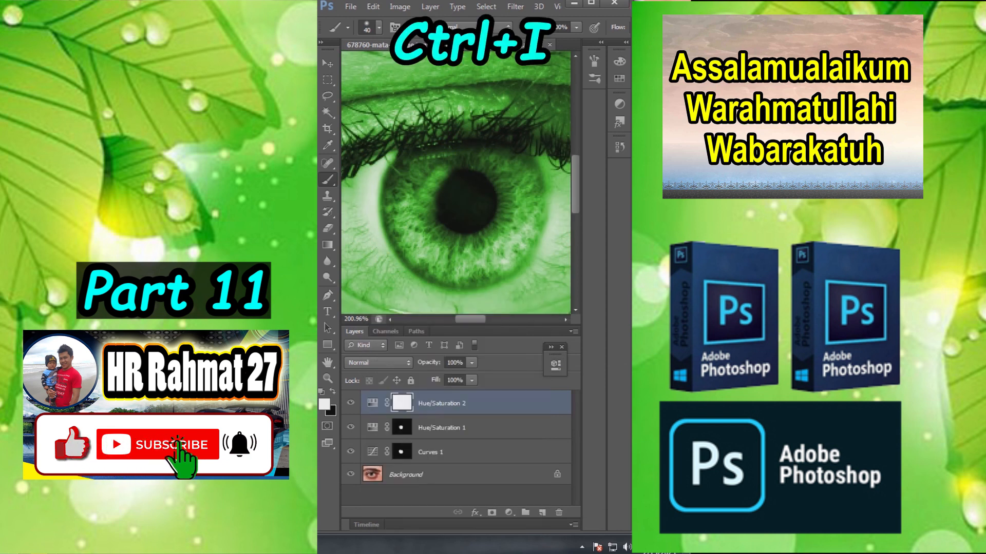
key("ctrl+i")
mouse_move(452, 261)
left_mouse_down()
mouse_move(493, 239)
mouse_move(519, 204)
mouse_move(506, 169)
mouse_move(453, 160)
mouse_move(409, 177)
mouse_move(457, 264)
left_mouse_up()
Step: Add a third colorized Hue/Saturation adjustment layer with hue 54 and saturation 58
left_click(509, 512)
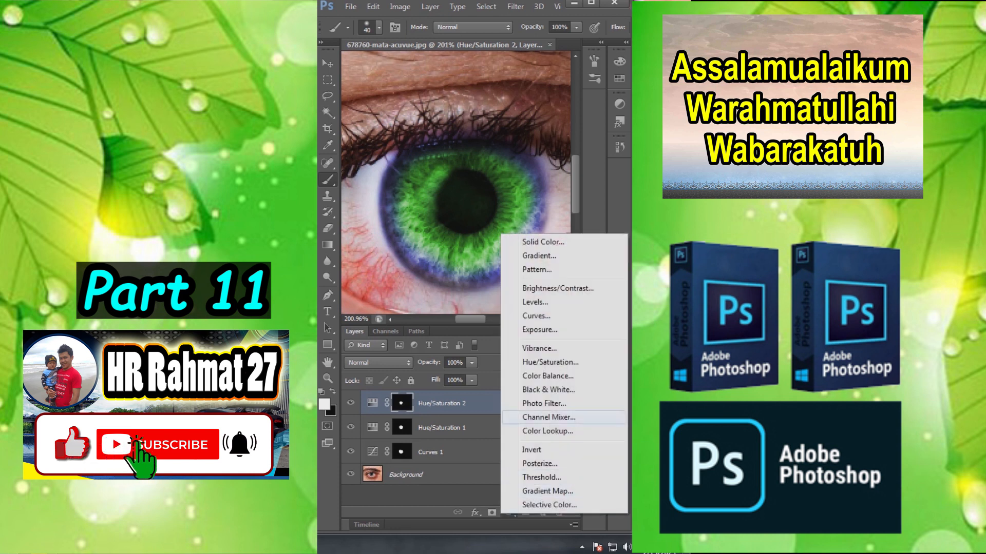
left_click(550, 361)
left_click(430, 460)
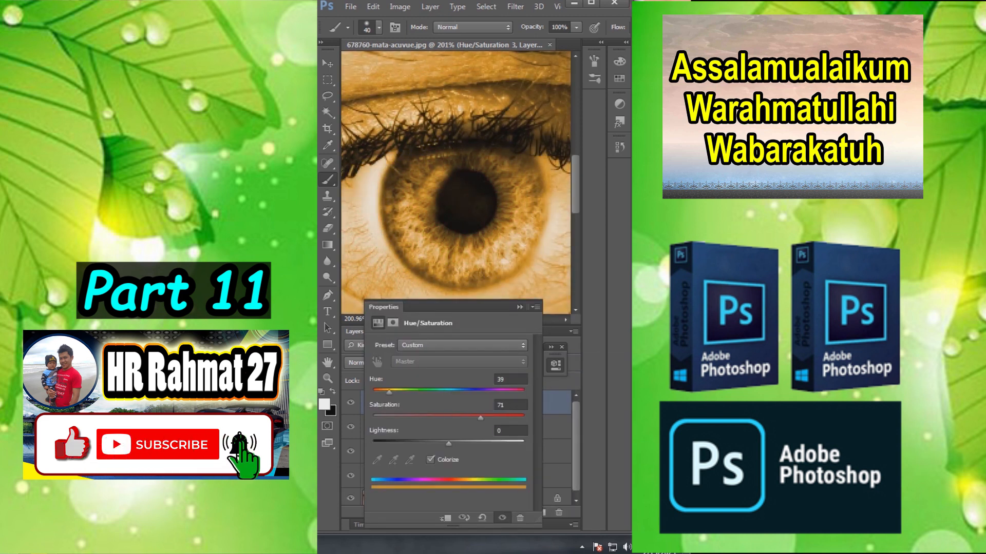
left_click_drag(389, 392, 398, 392)
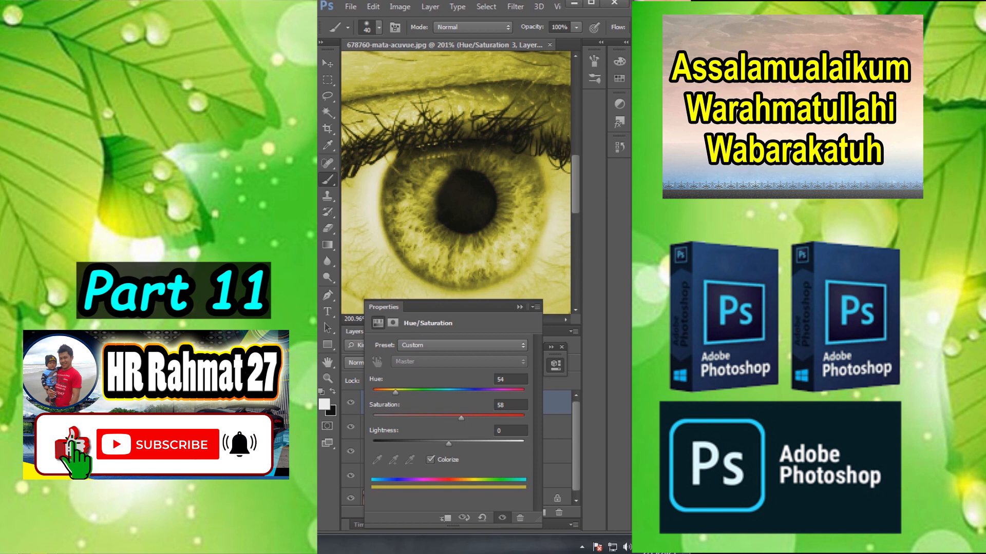
Step: Invert the yellow Hue/Saturation layer's mask and paint a yellow ring on the iris around the pupil
left_click(520, 307)
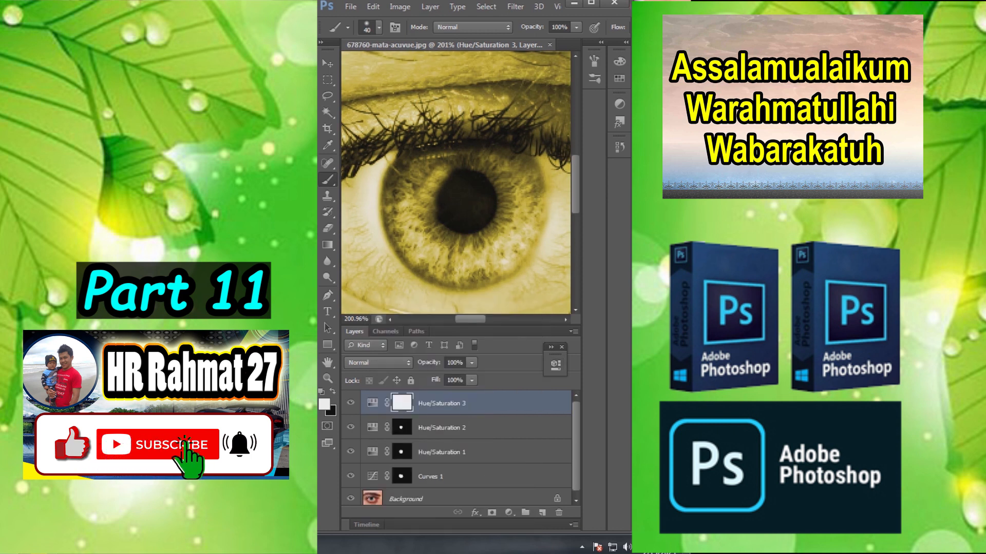
key("ctrl+i")
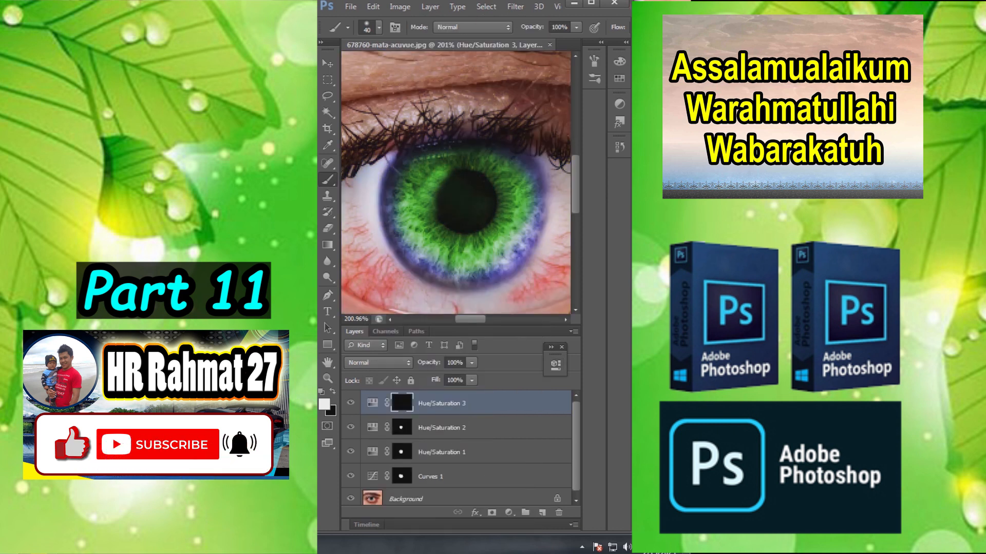
left_click_drag(473, 240, 495, 204)
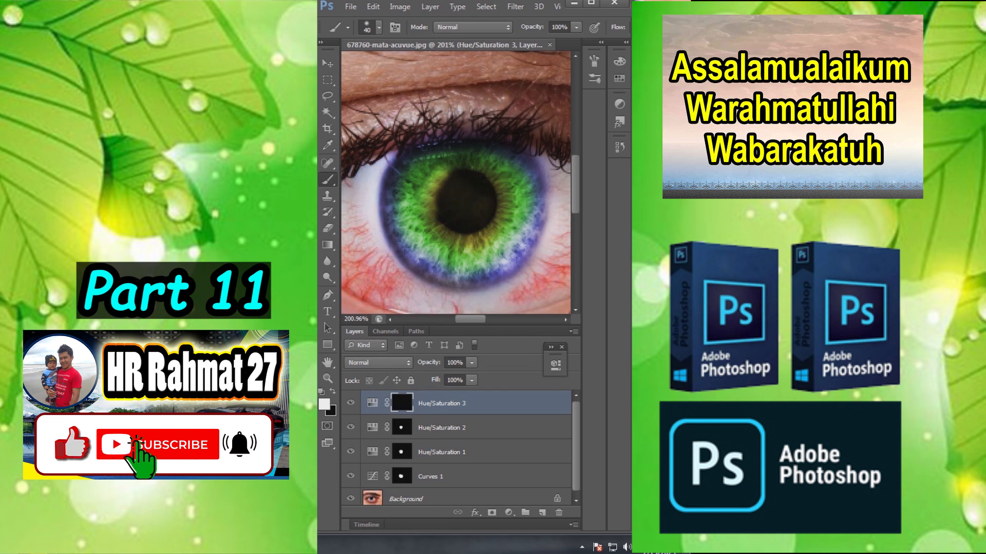
Step: Group the Curves and three Hue/Saturation layers, and toggle the group's visibility to compare the eye before and after
left_click(328, 64)
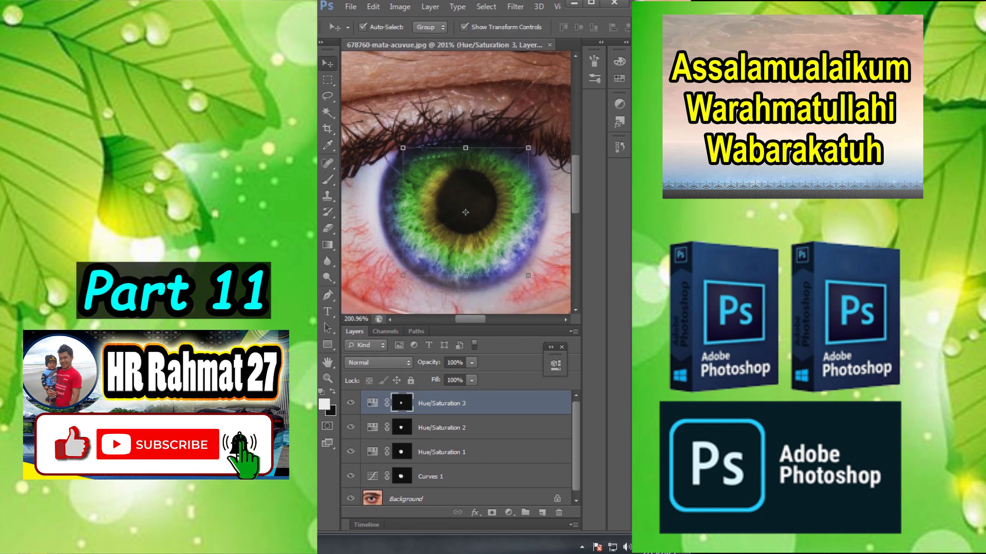
scroll(482, 144, "down", 2)
scroll(457, 226, "down", 2)
scroll(477, 172, "up", 2)
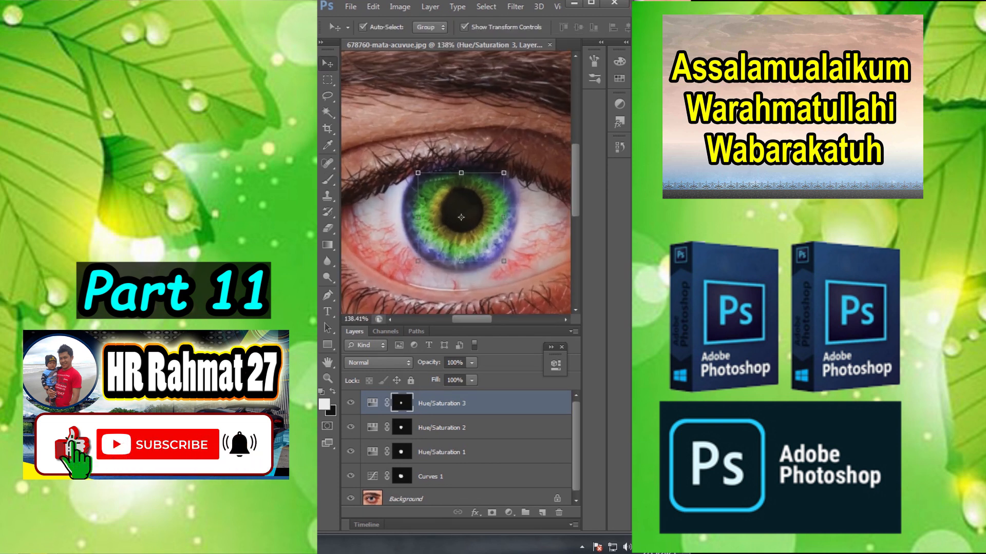
left_click(430, 477, "shift")
key("ctrl+g")
left_click(350, 398)
left_click(350, 398)
left_click(351, 398)
left_click(350, 398)
left_click(350, 397)
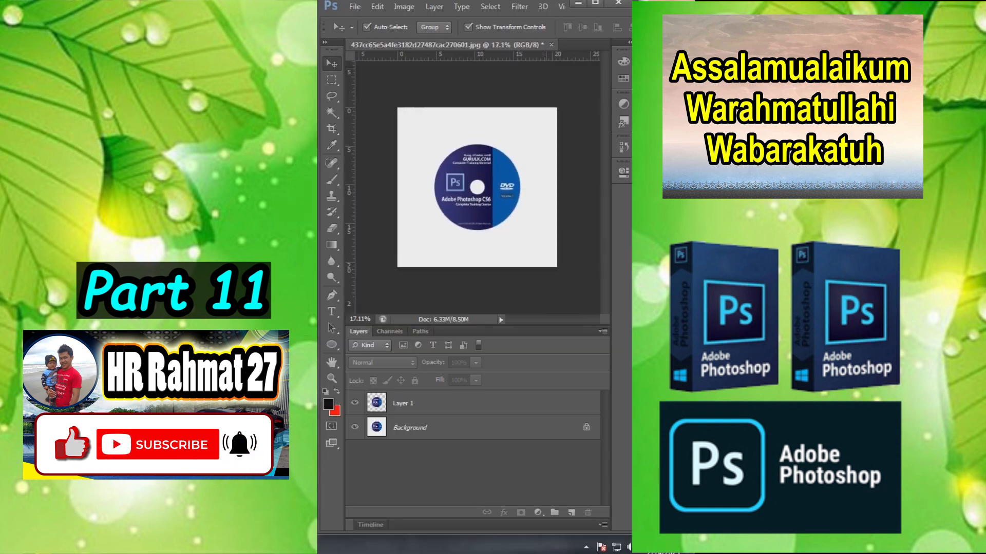
Step: Select Layer 1 in the disc image and place a vertical and a horizontal guide through the disc's center
left_click(403, 404)
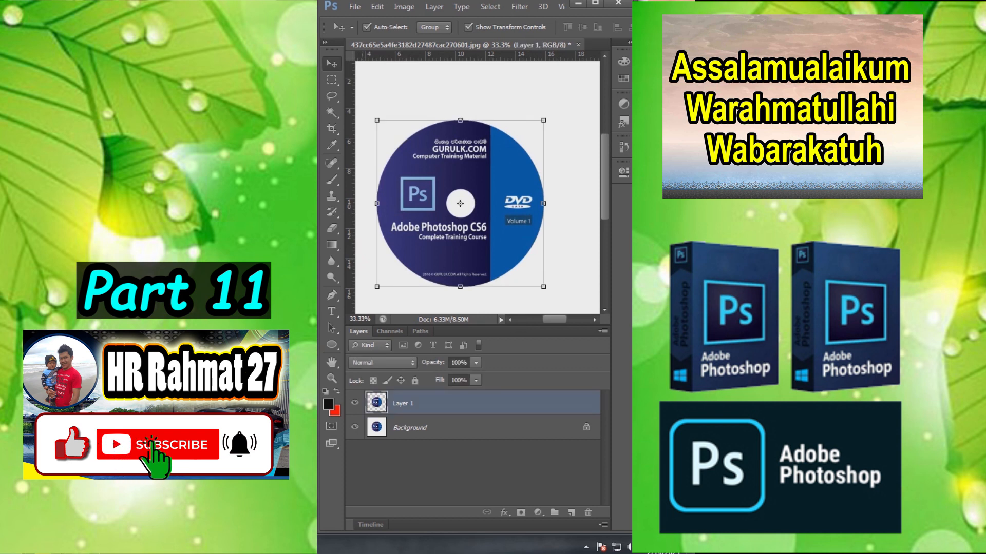
left_click_drag(350, 207, 460, 207)
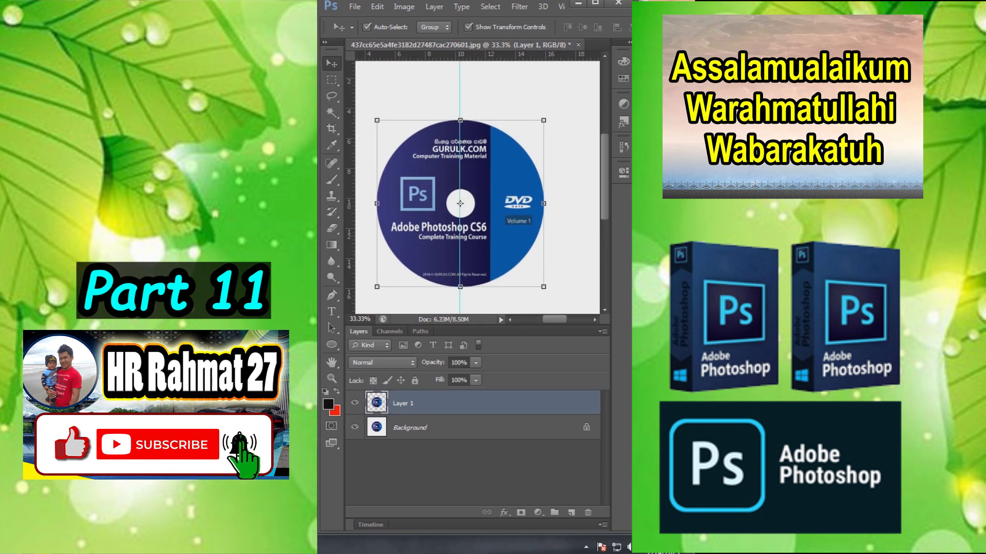
left_click_drag(487, 79, 503, 203)
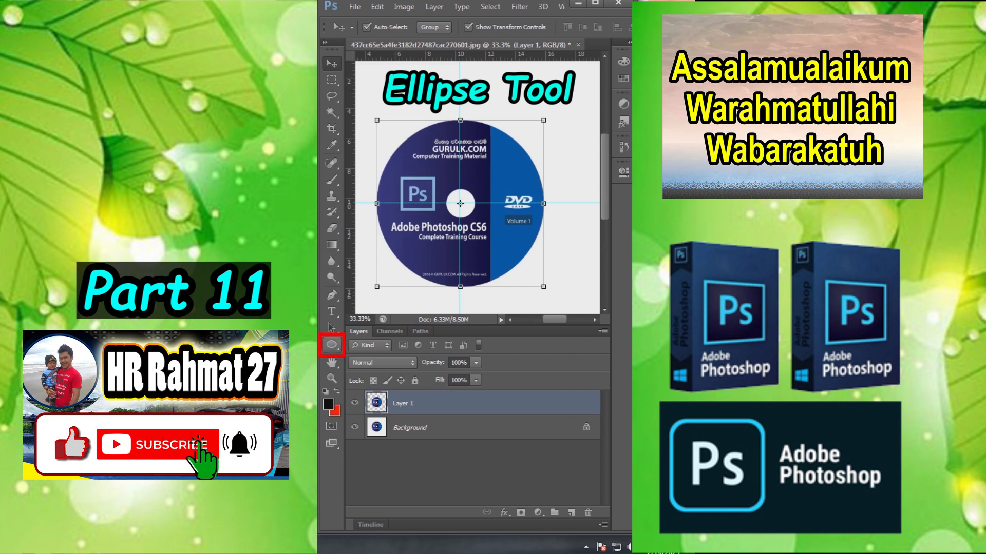
Step: Draw a circle about 878 px wide with the Ellipse tool, centered on the guides and slightly larger than the disc
left_click(332, 345)
scroll(404, 204, "down", 2)
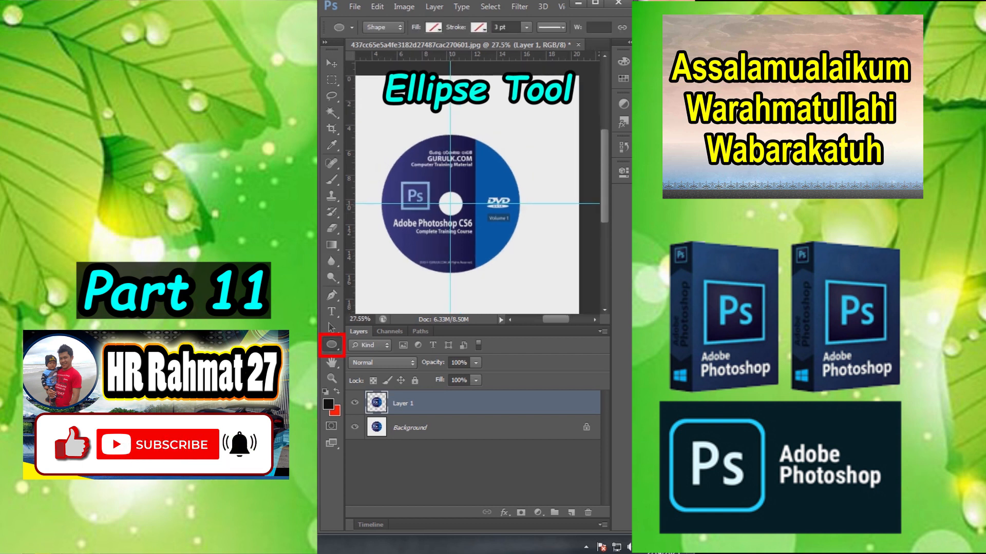
left_click_drag(450, 204, 526, 280)
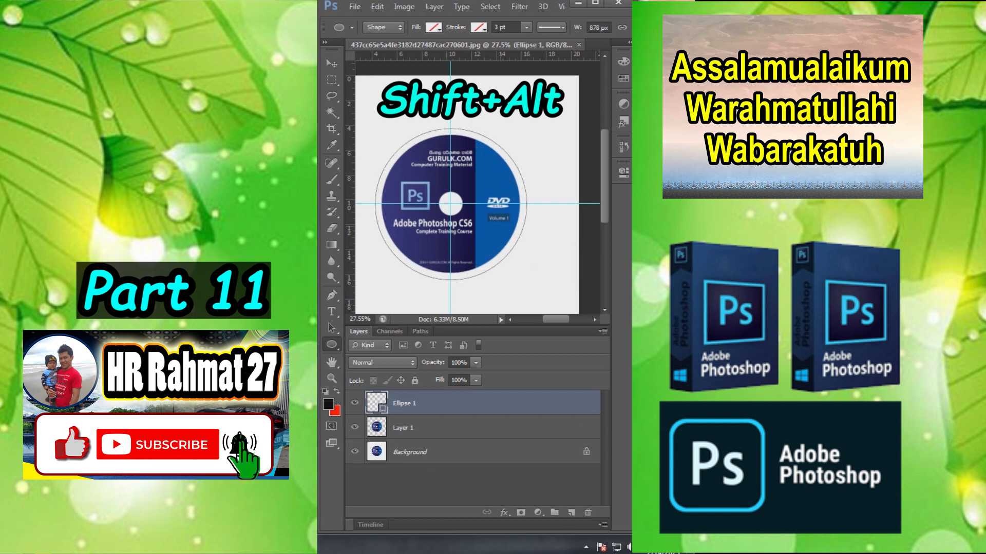
Step: Add the text "Wrap Text Around A Circle" along the circle's path and set its size to 160 pt
key("t")
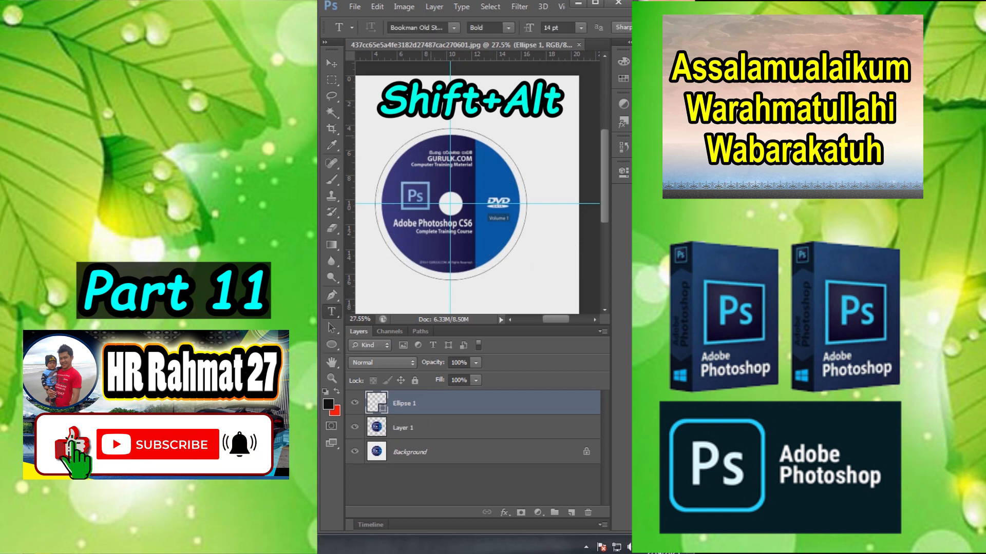
left_click(429, 132)
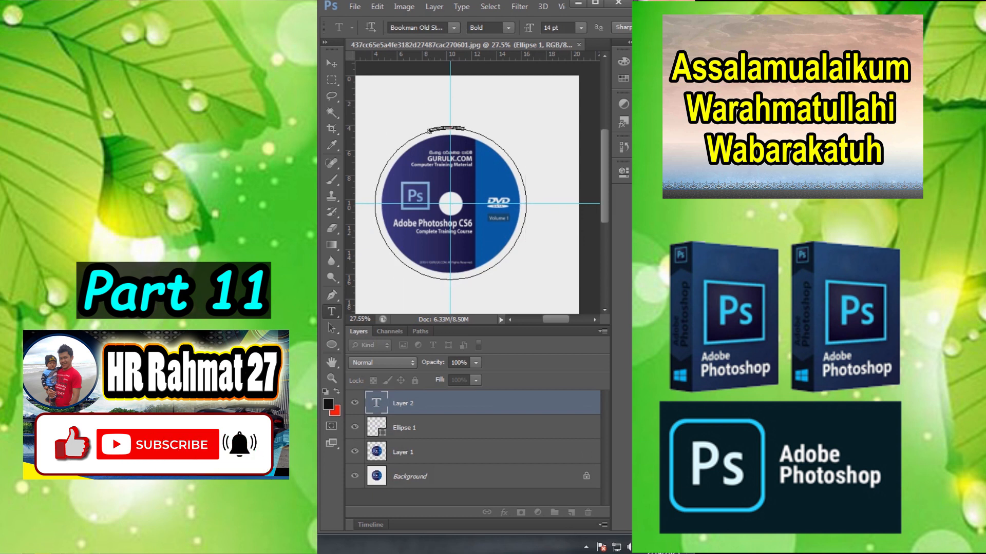
type("54")
key("Return")
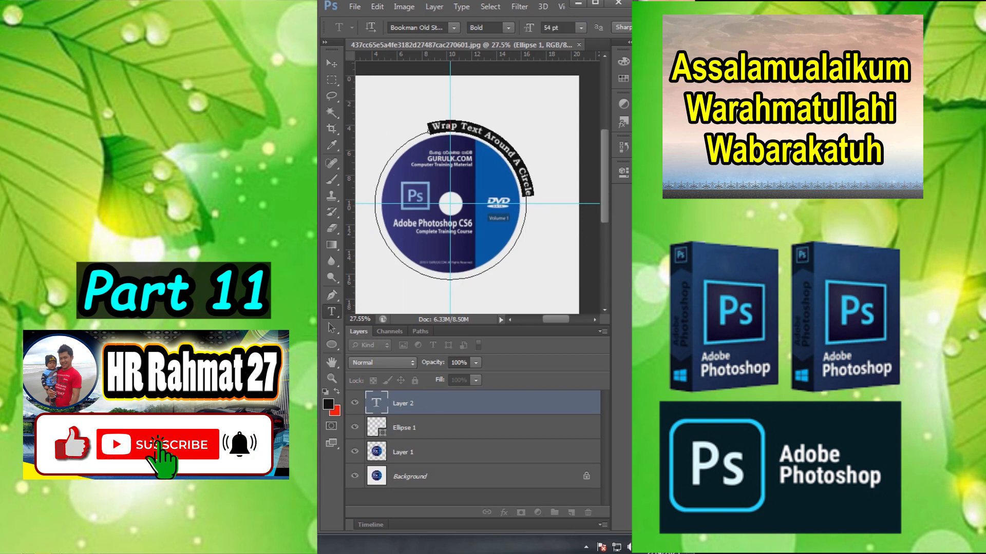
type("60")
key("Return")
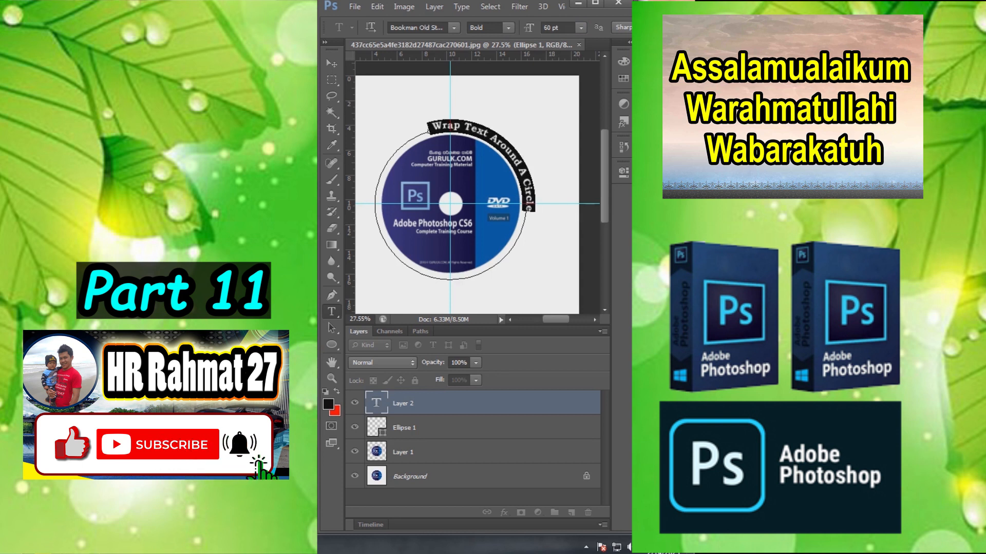
type("160")
key("Return")
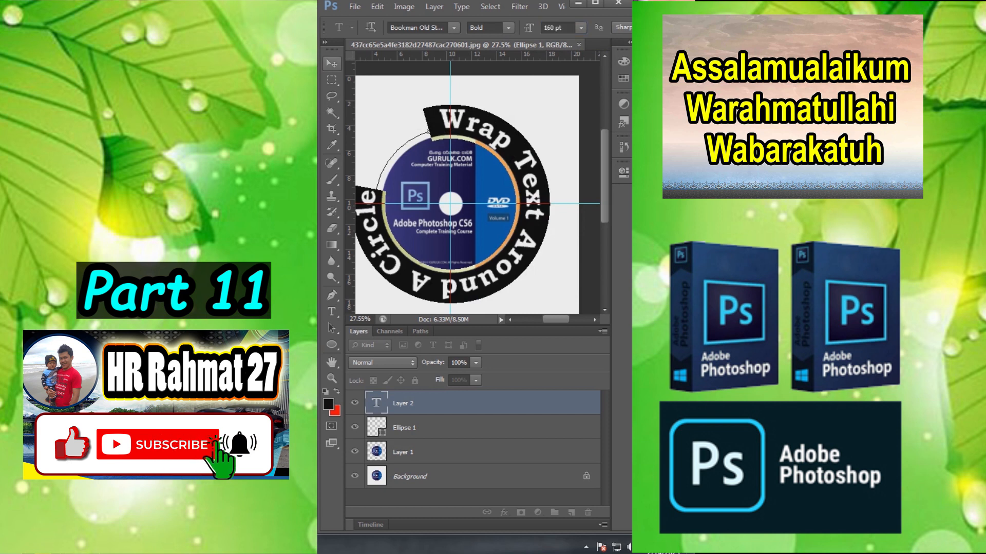
left_click(332, 63)
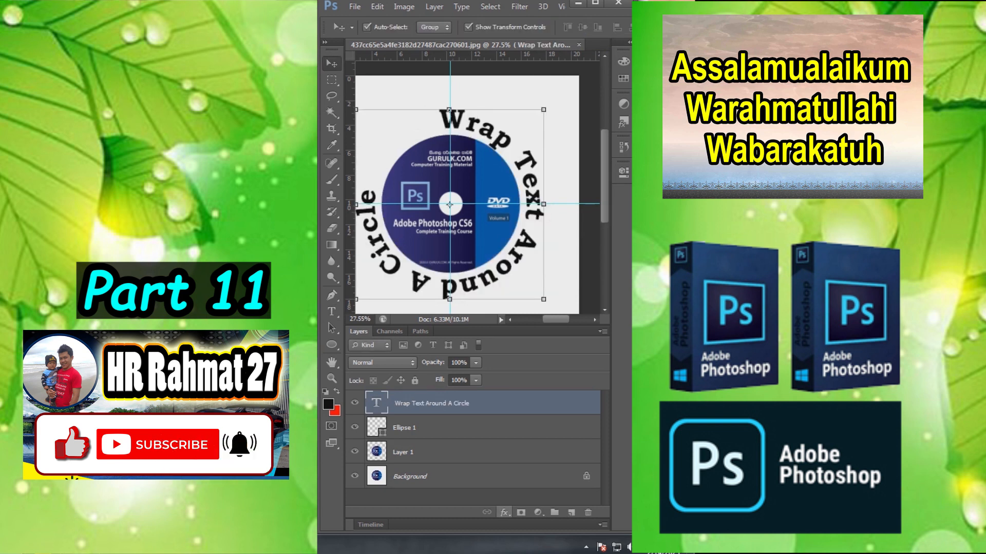
Step: Apply an outside black stroke and a red color overlay to the circular text layer
left_click(505, 512)
left_click(530, 393)
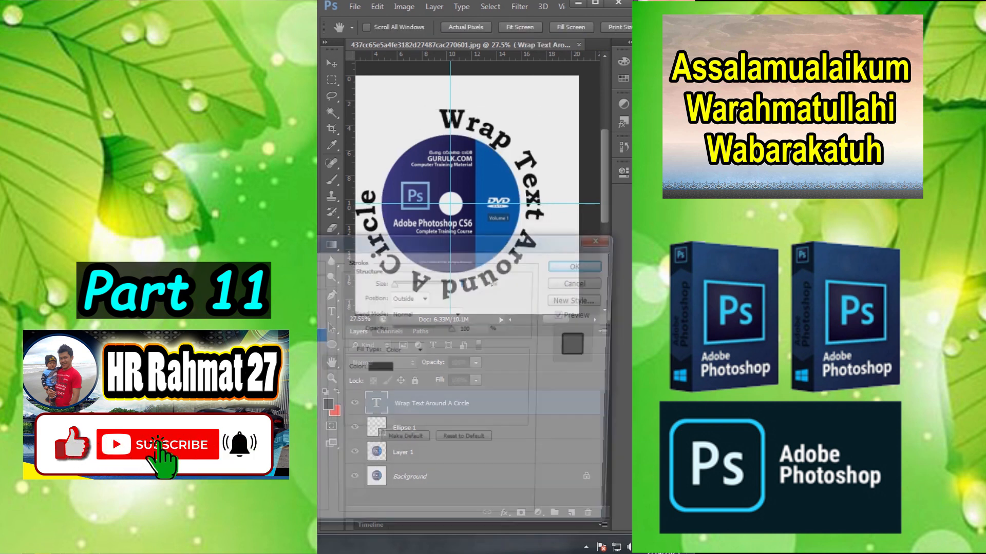
left_click(318, 390)
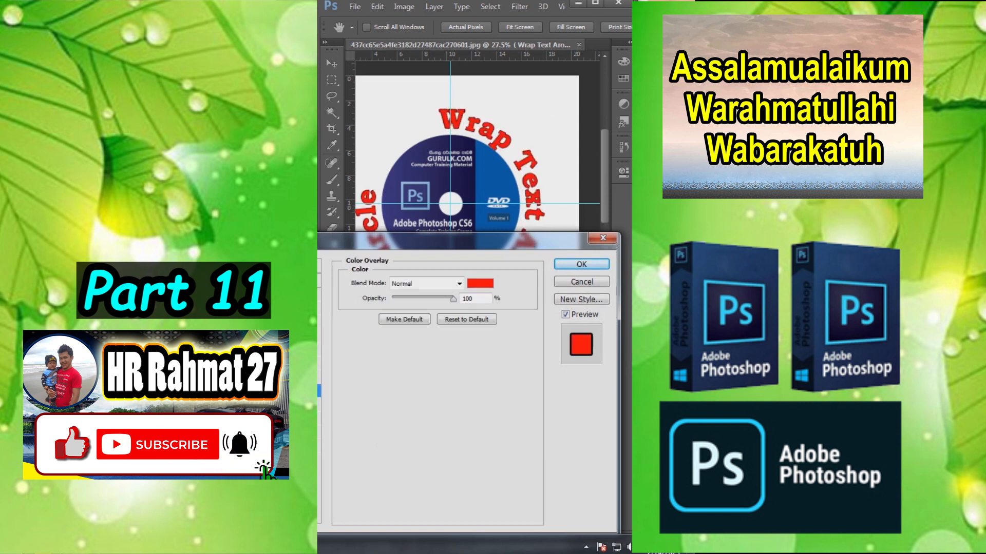
scroll(472, 149, "up", 2)
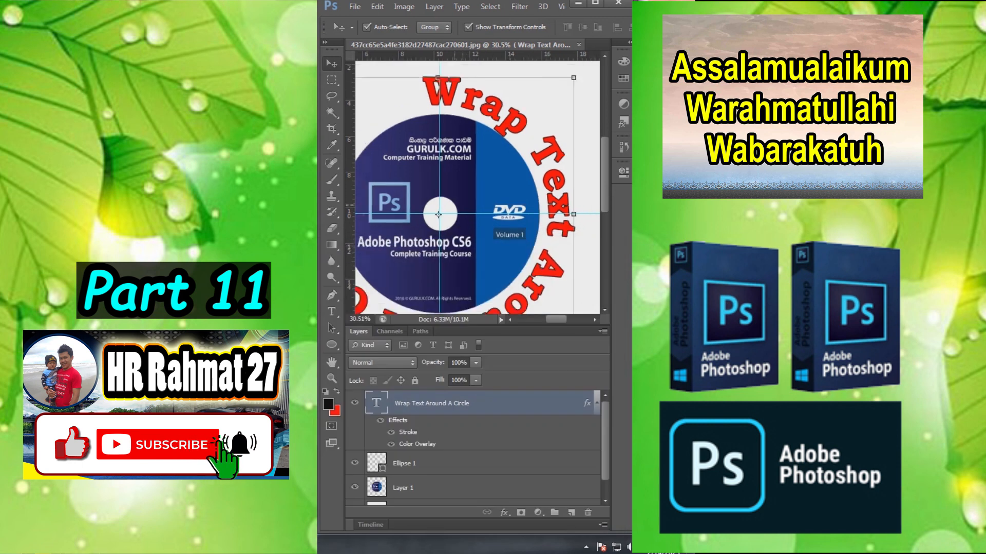
Step: Rotate the circular text counterclockwise around the disc so it arches evenly over the top, and deselect the text layer
scroll(476, 187, "down", 2)
left_click_drag(557, 111, 416, 182)
key("Return")
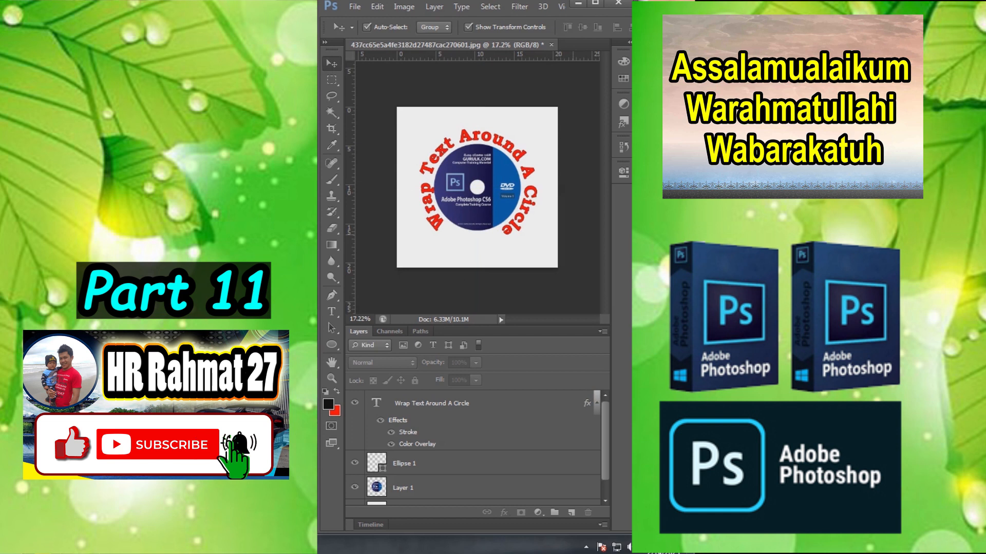
scroll(477, 187, "up", 3)
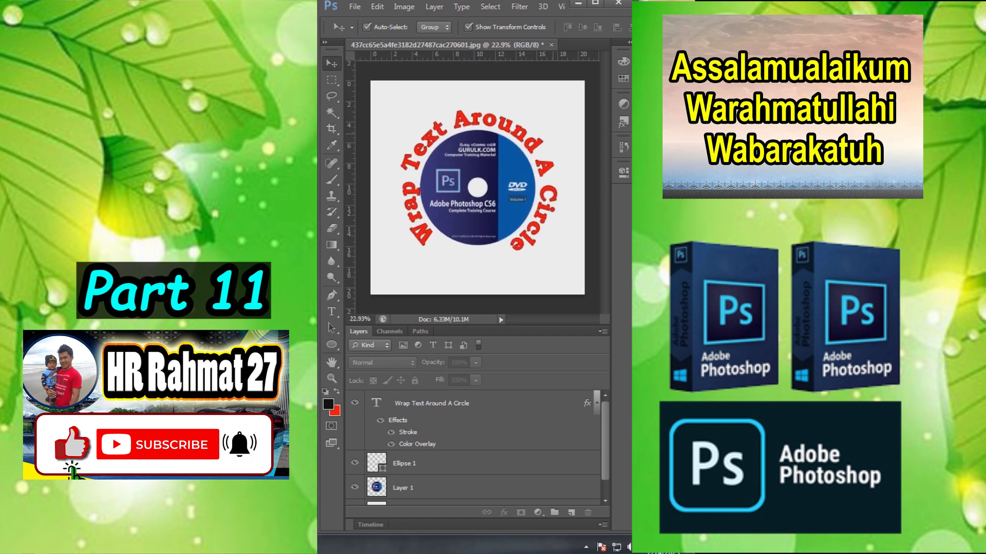
scroll(477, 187, "down", 2)
scroll(478, 188, "up", 3)
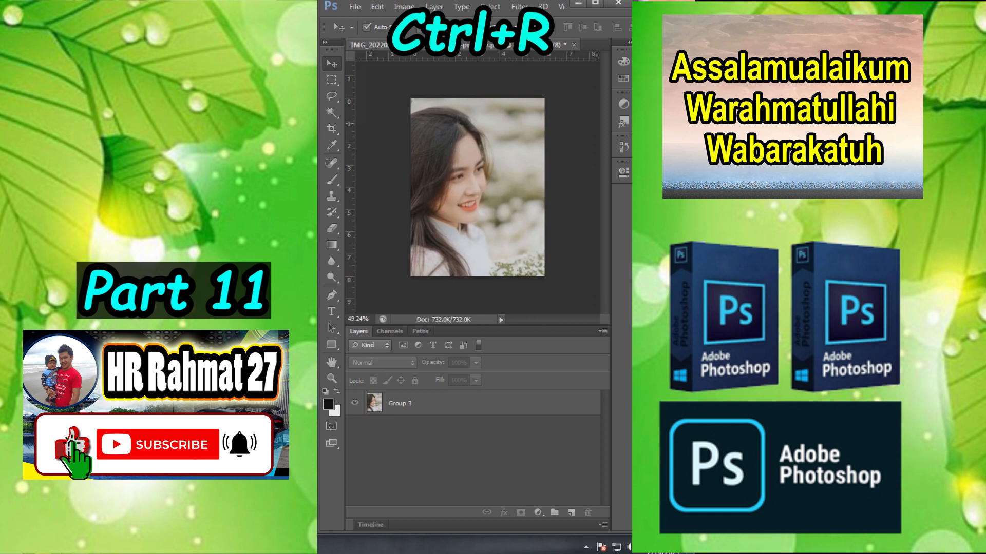
Step: Place horizontal guides near the portrait's upper and lower edges and a vertical guide near its right edge
key("ctrl+r")
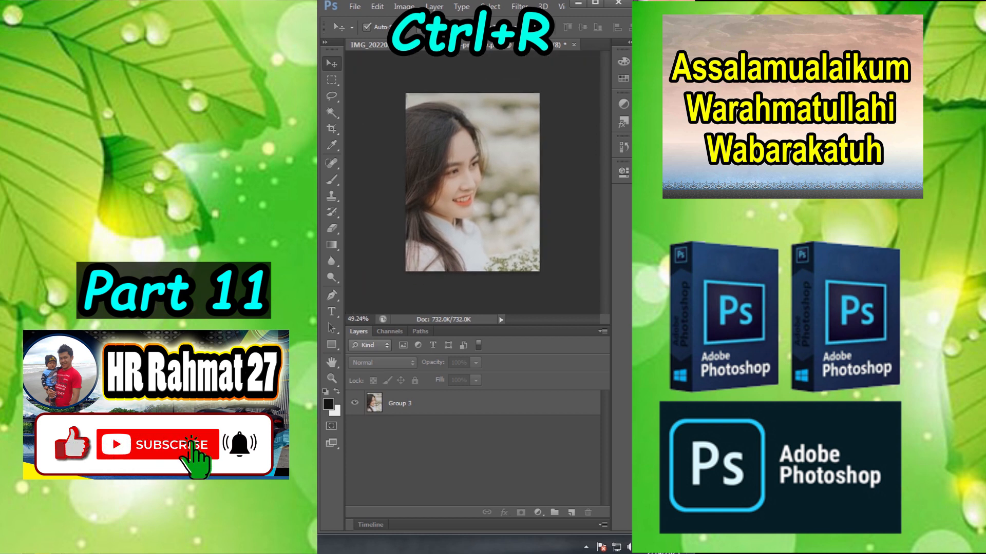
key("ctrl+r")
left_click_drag(524, 103, 524, 107)
left_click_drag(350, 131, 538, 131)
left_click_drag(546, 55, 547, 253)
key("ctrl+plus")
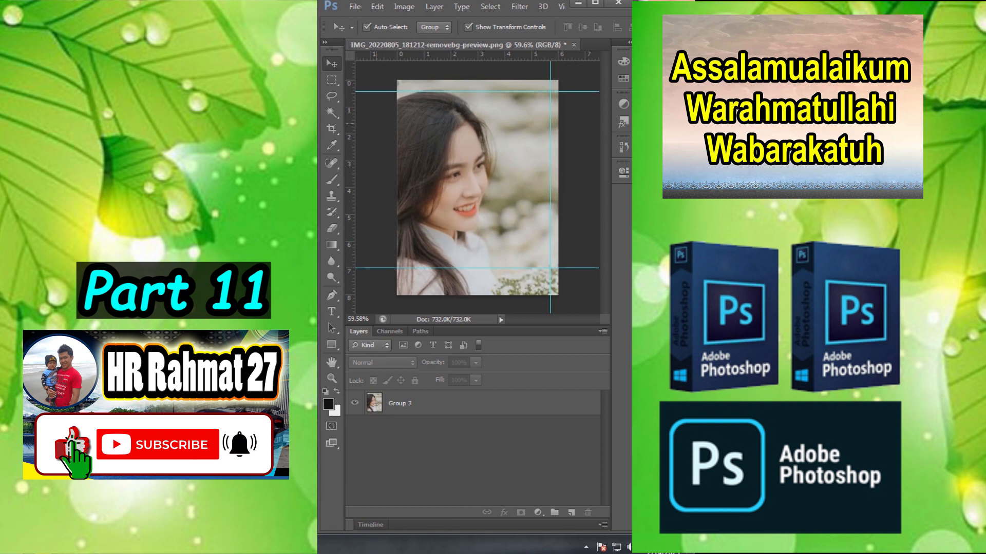
Step: Draw a closed Pen path following the woman's face profile and running along the guides around the blurred background
left_click(331, 295)
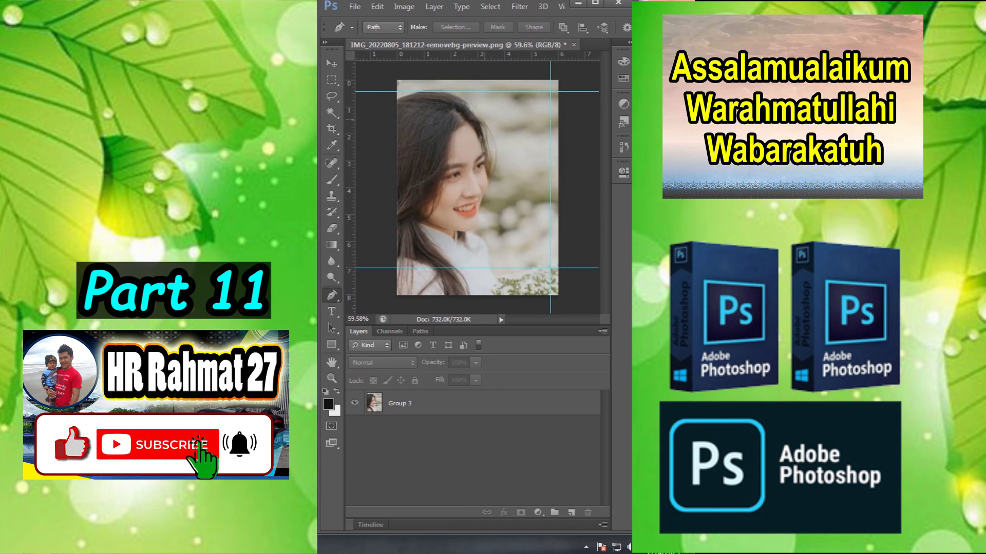
right_click(332, 295)
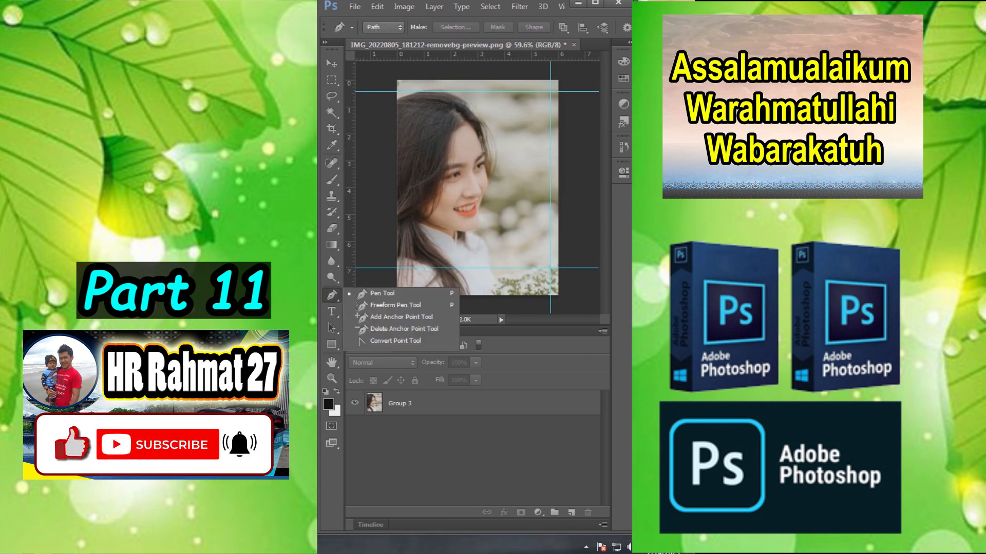
key("Escape")
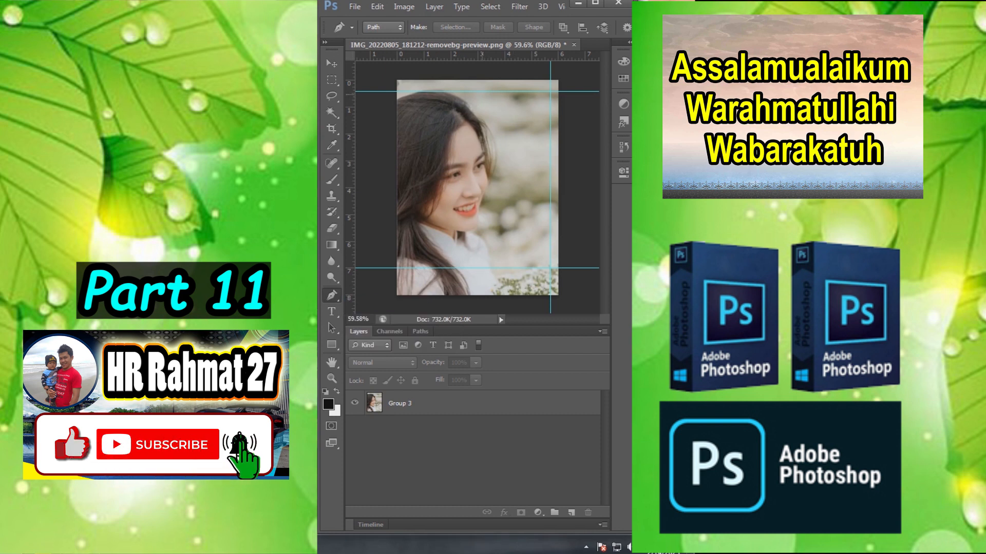
left_click_drag(491, 127, 495, 182)
left_click_drag(490, 192, 481, 227)
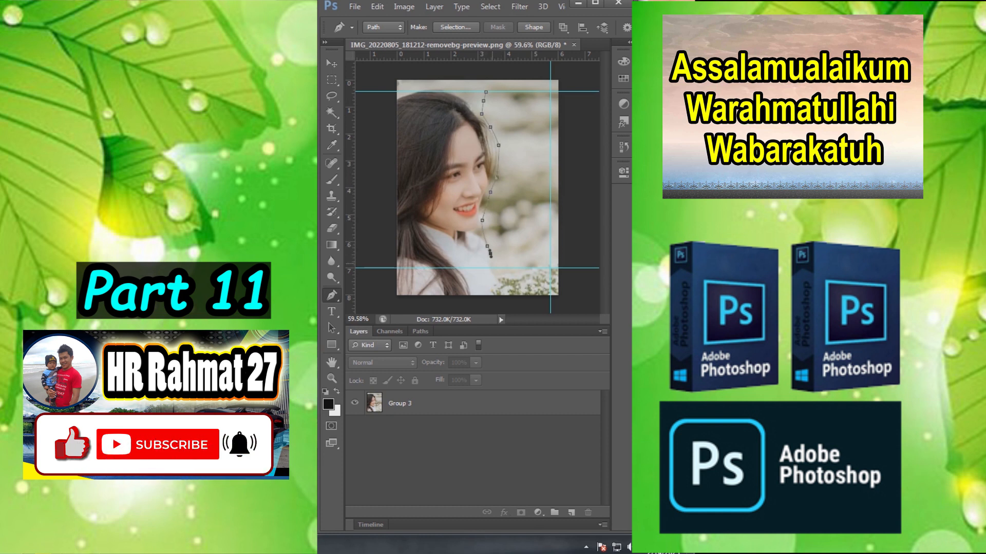
left_click(494, 268)
left_click(551, 268)
left_click(550, 92)
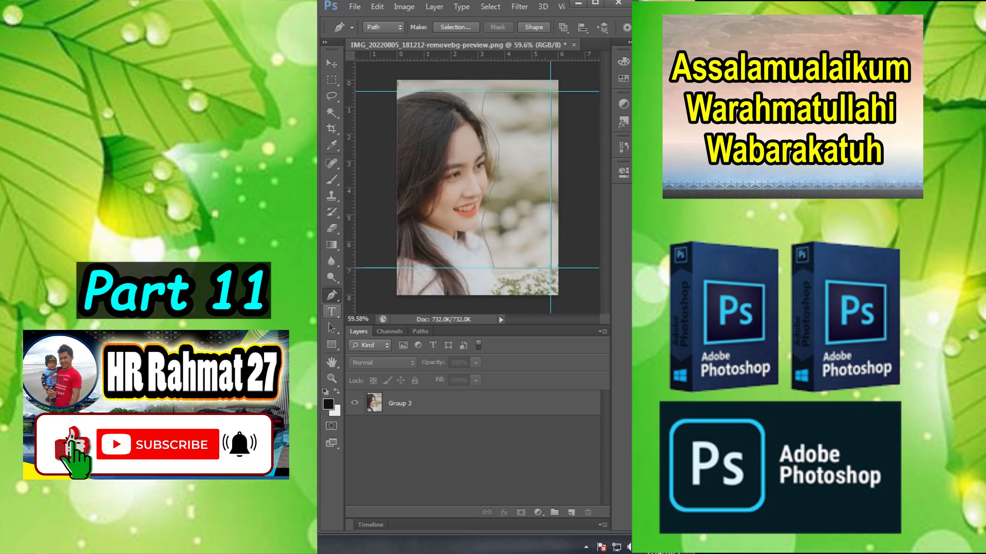
Step: Fill the path shape with the pasted paragraph beginning "Timbul karena adanya" using the Type tool
key("t")
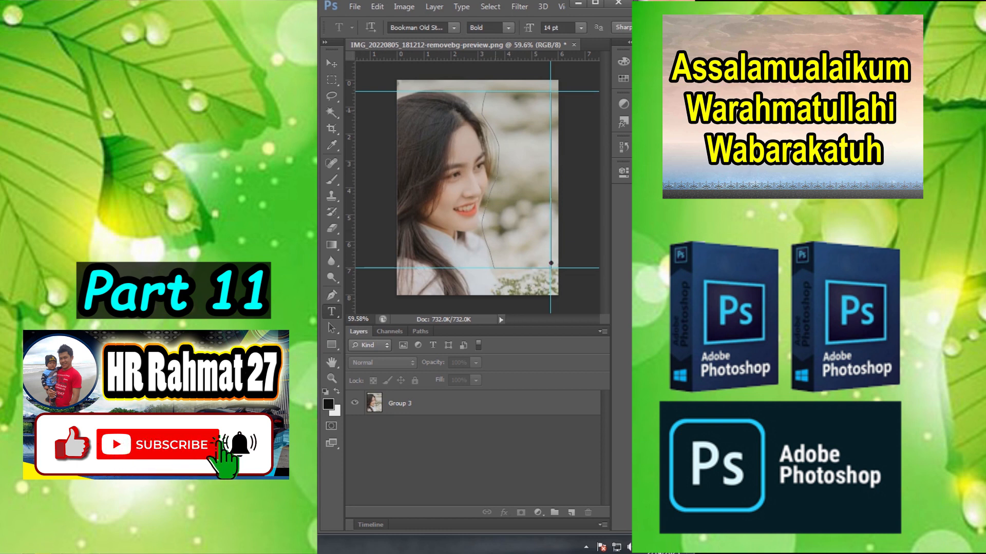
left_click(550, 262)
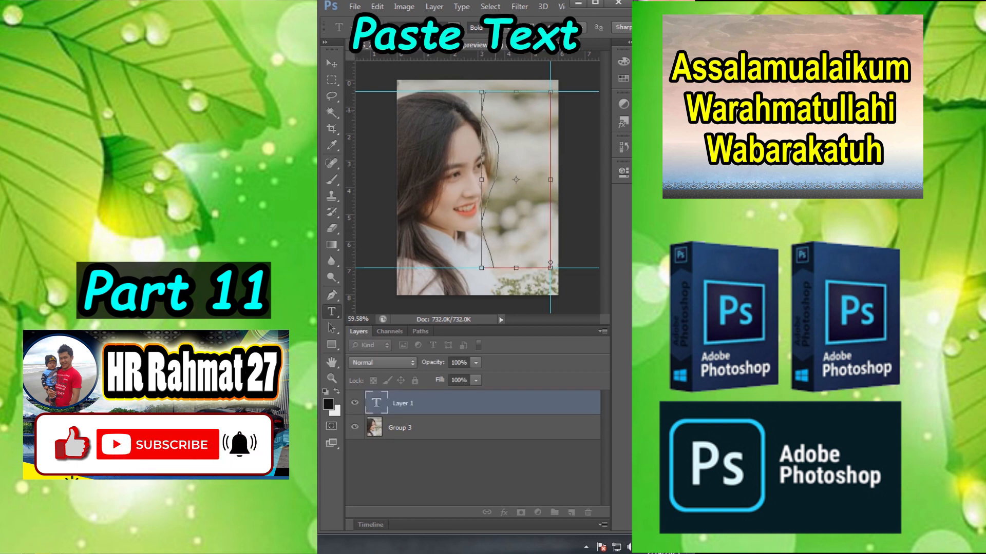
key("ctrl+v")
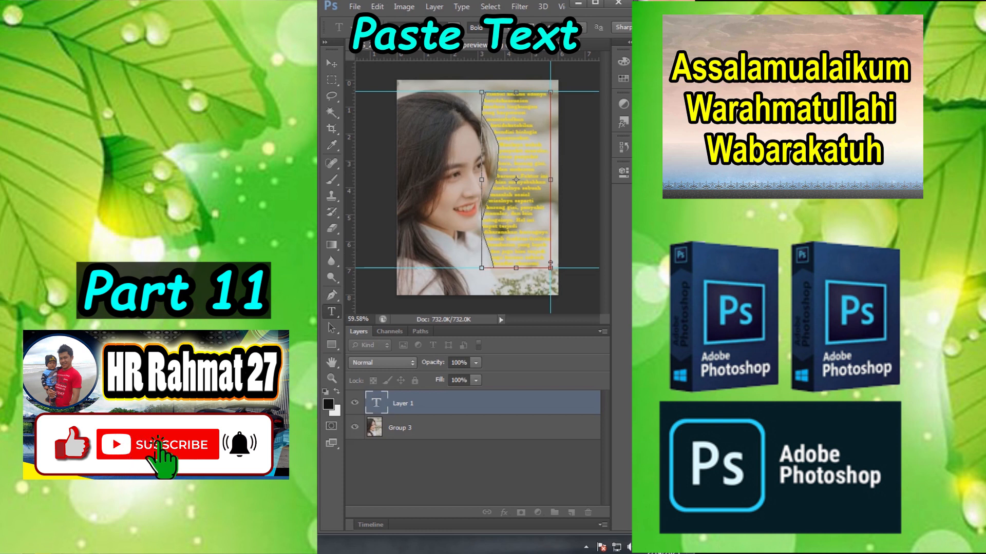
left_click(331, 63)
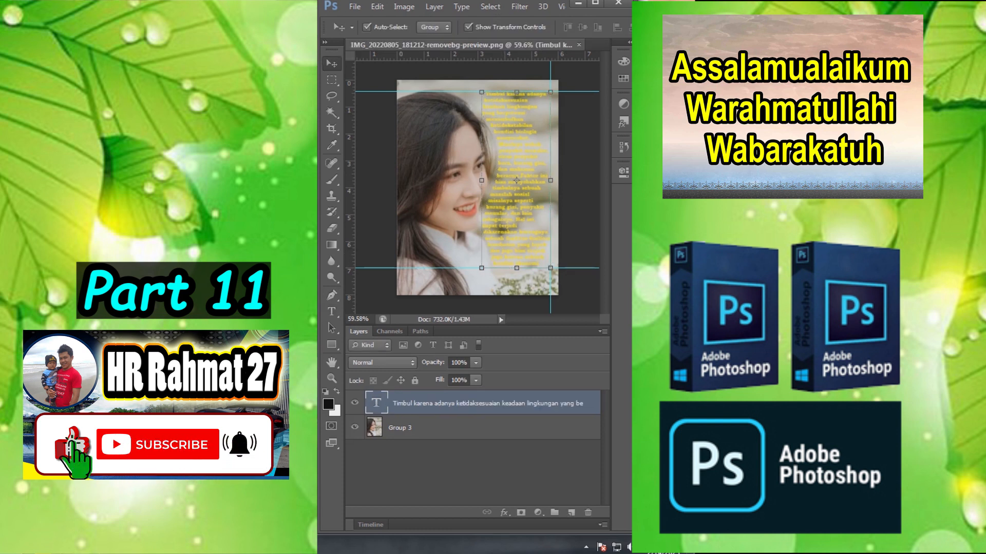
Step: Apply a black stroke to the paragraph text layer and deselect it
left_click(504, 512)
left_click(560, 392)
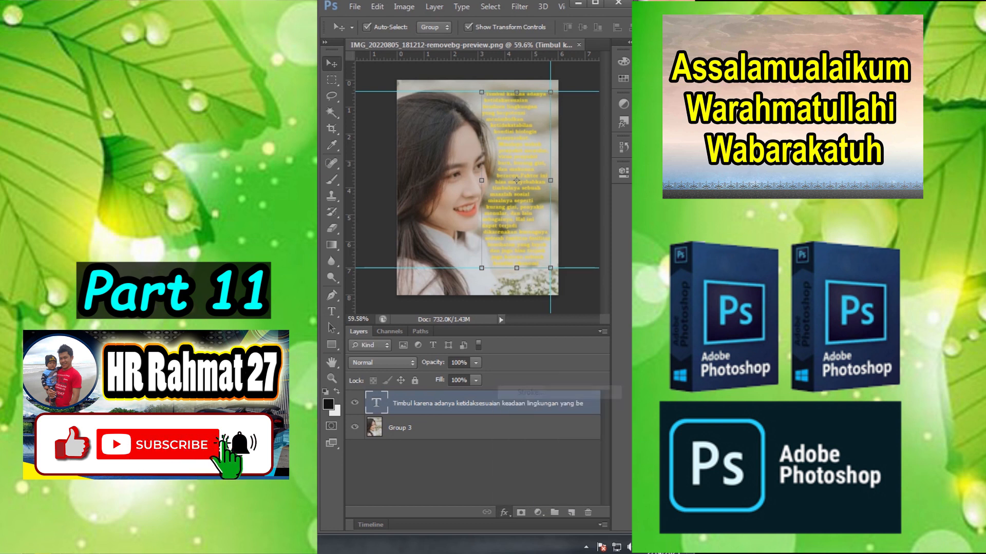
left_click(582, 265)
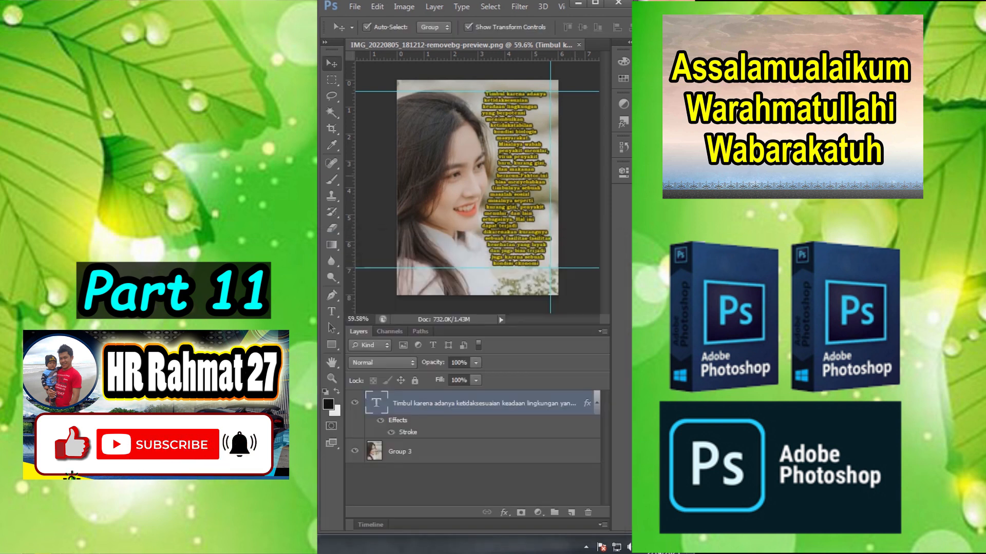
left_click(578, 154)
scroll(523, 97, "up", 8)
scroll(523, 99, "down", 3)
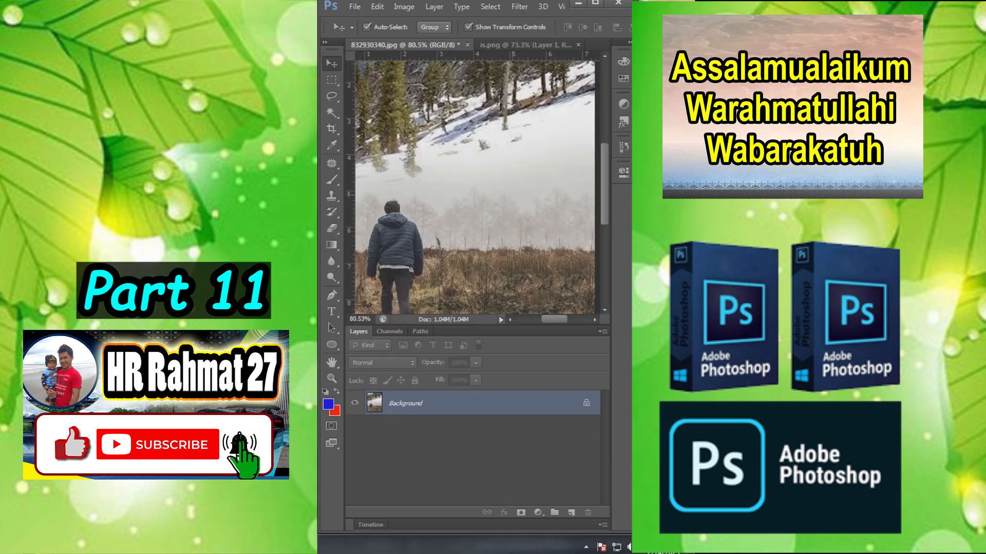
Step: Bring the photographer cutout from is.png into 832930340.jpg and place it in the landscape's lower-right corner
scroll(477, 180, "down", 4)
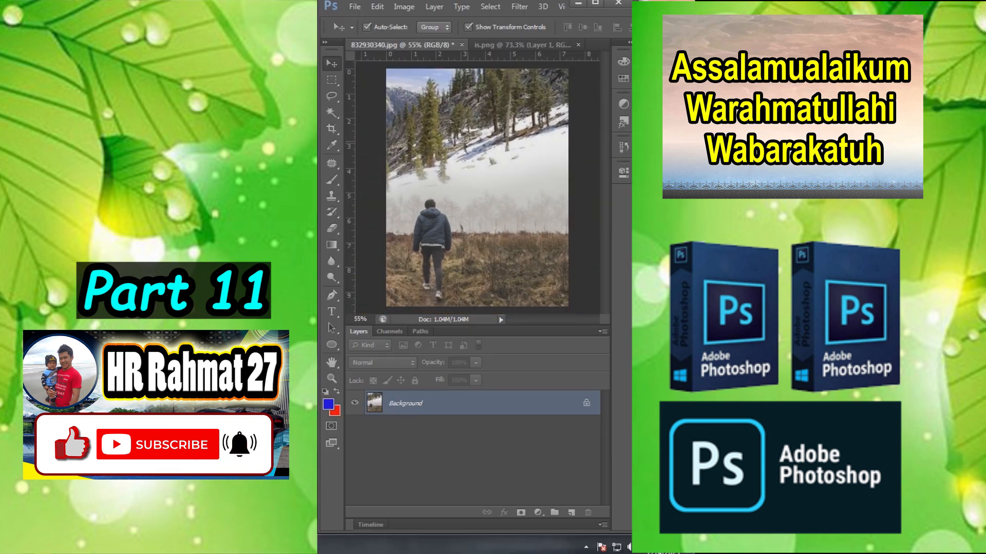
scroll(475, 212, "up", 3)
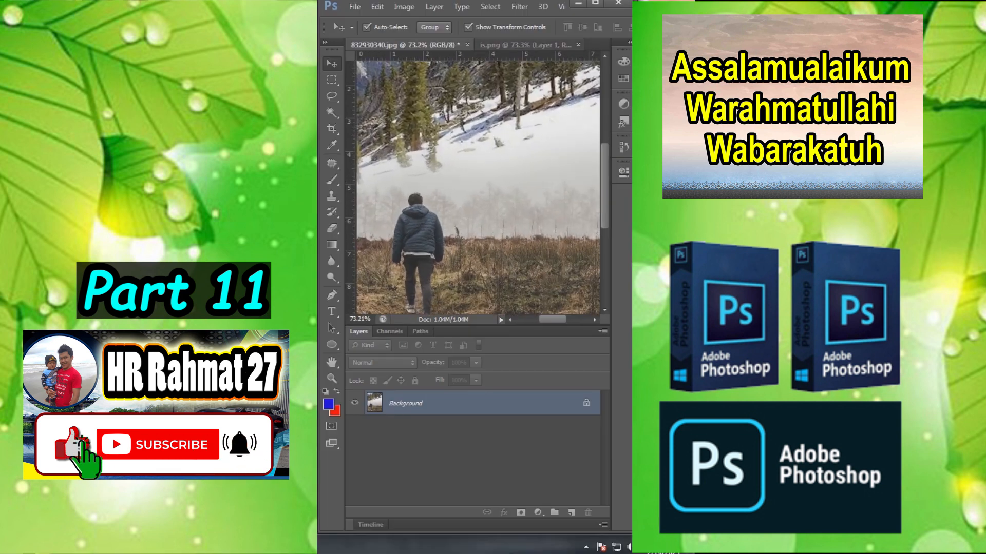
left_click(526, 45)
left_click_drag(498, 210, 519, 196)
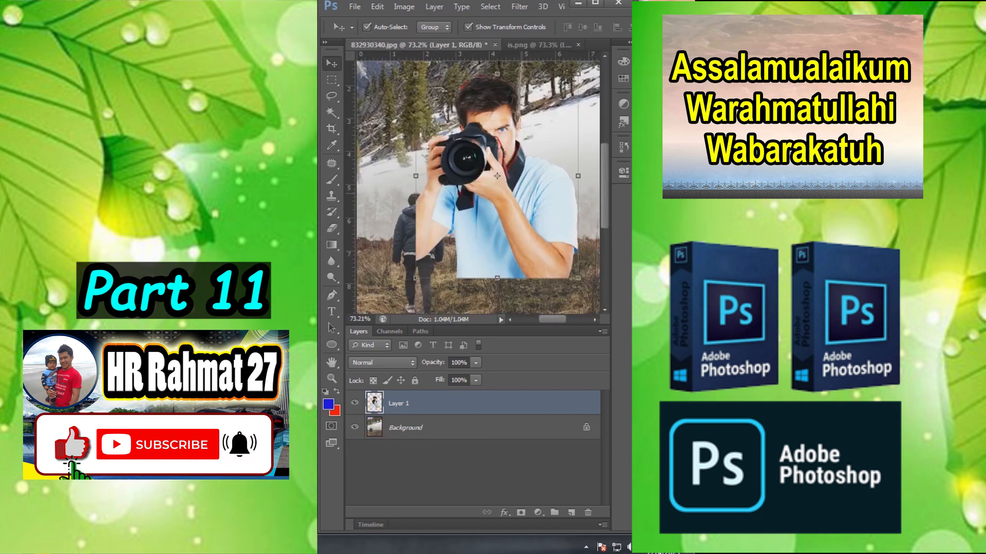
scroll(520, 206, "down", 5)
left_click_drag(522, 230, 525, 256)
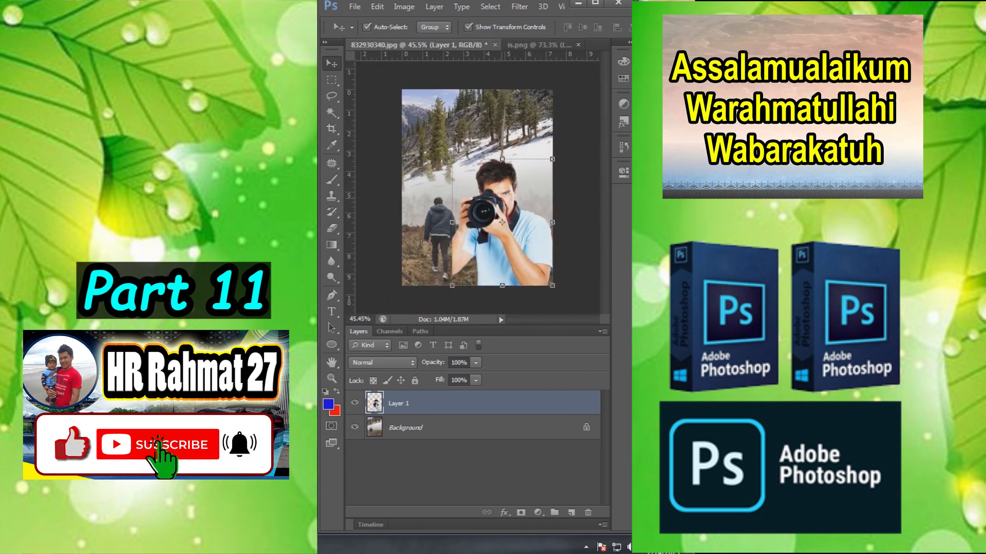
Step: Scale the photographer layer to about 151.7% so it covers the landscape
key("ctrl+t")
left_click_drag(451, 159, 399, 93)
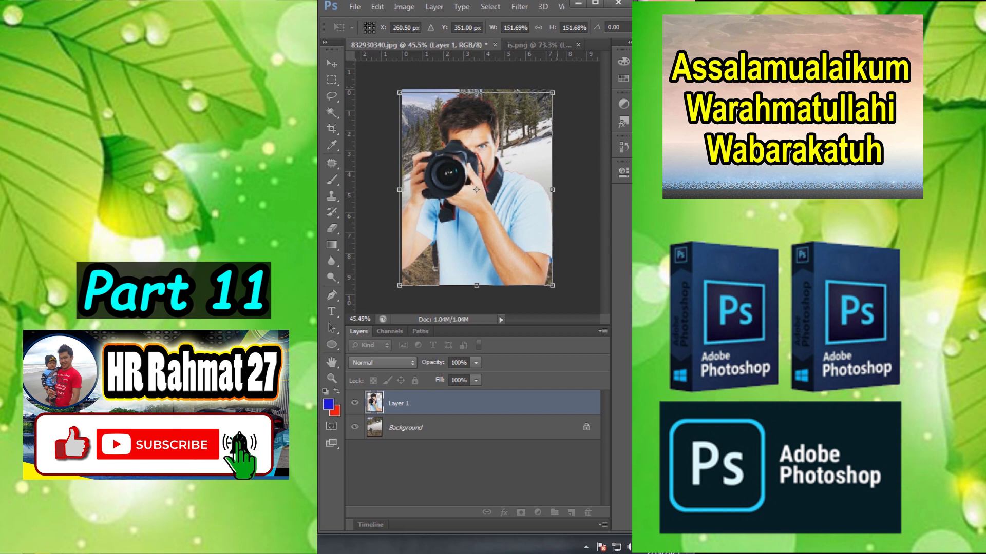
key("Return")
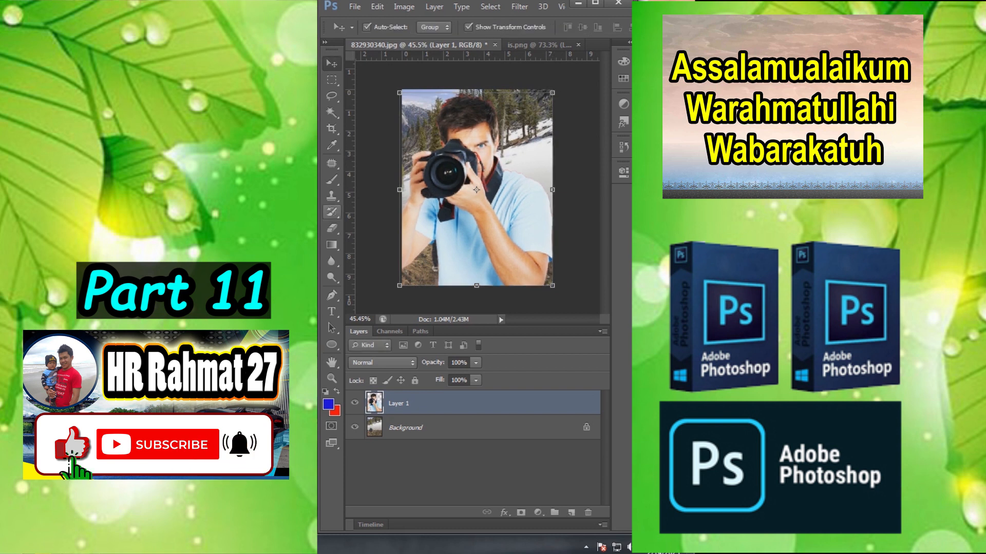
Step: Erase the photographer over the walking man with a soft Eraser, using 300 px for the body and 175 px around the legs
left_click(331, 228)
left_click(383, 28)
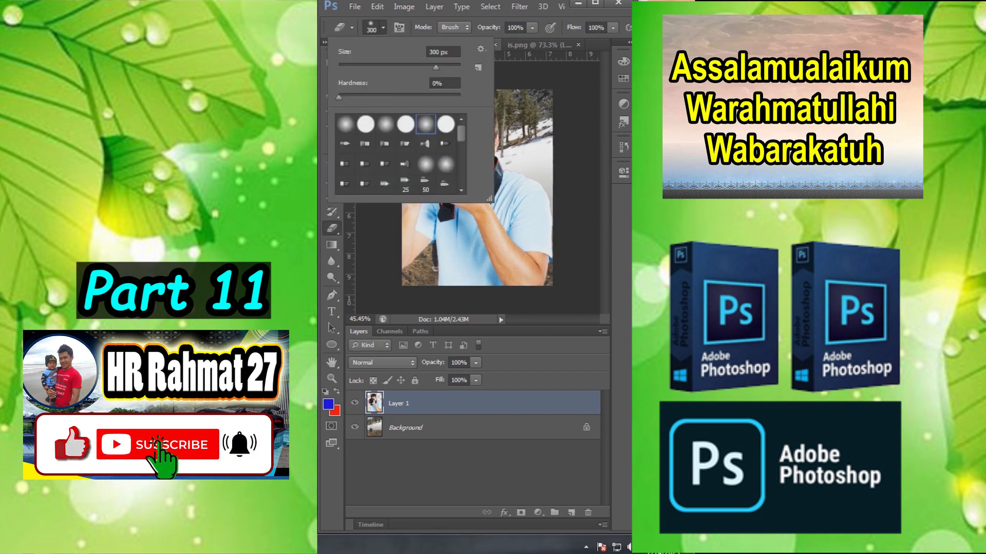
left_click(385, 124)
left_click(443, 229)
left_click(443, 230)
left_click(444, 230)
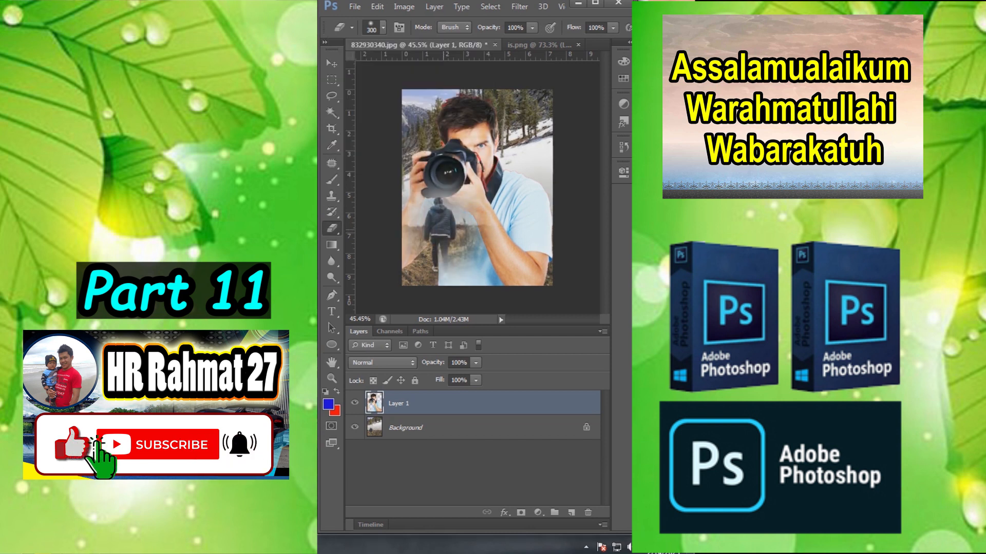
left_click(444, 259)
left_click(444, 265)
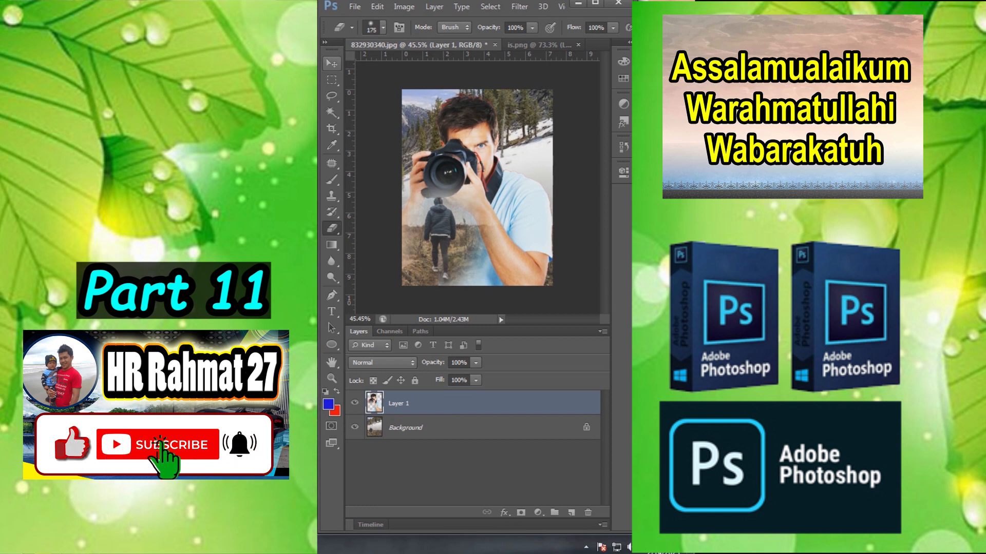
Step: Shift the photographer layer slightly over the landscape
key("v")
scroll(477, 188, "up", 2)
left_click_drag(450, 202, 452, 216)
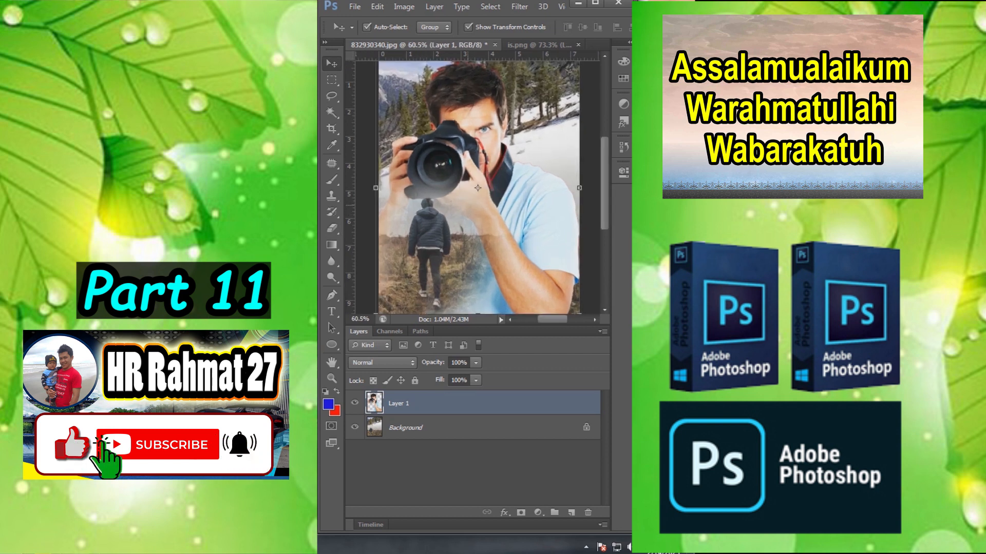
scroll(508, 167, "up", 2)
Step: Clean up the area around the walking man's head with a 100 px Eraser and deselect the photographer layer
key("j")
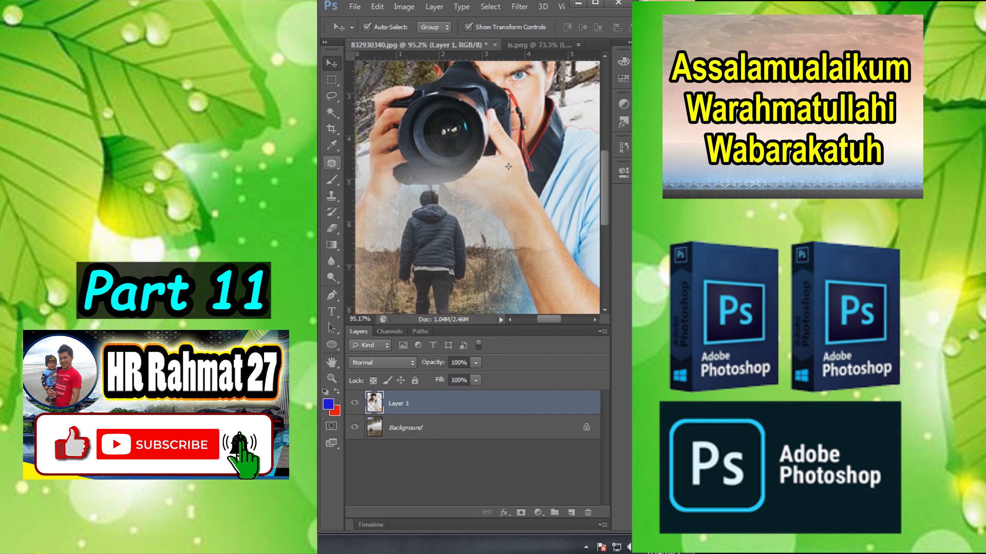
key("e")
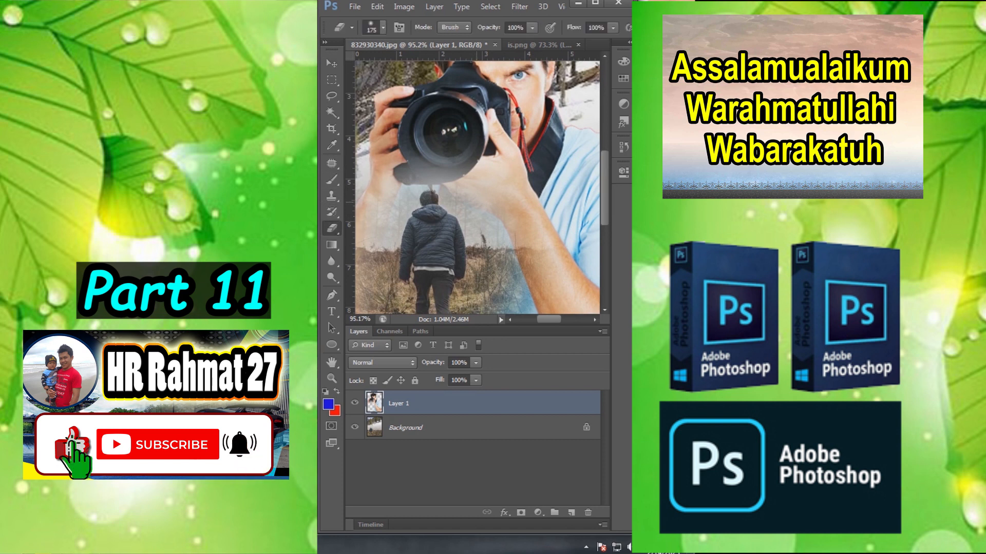
key("bracketleft")
key("bracketleft")
key("bracketleft")
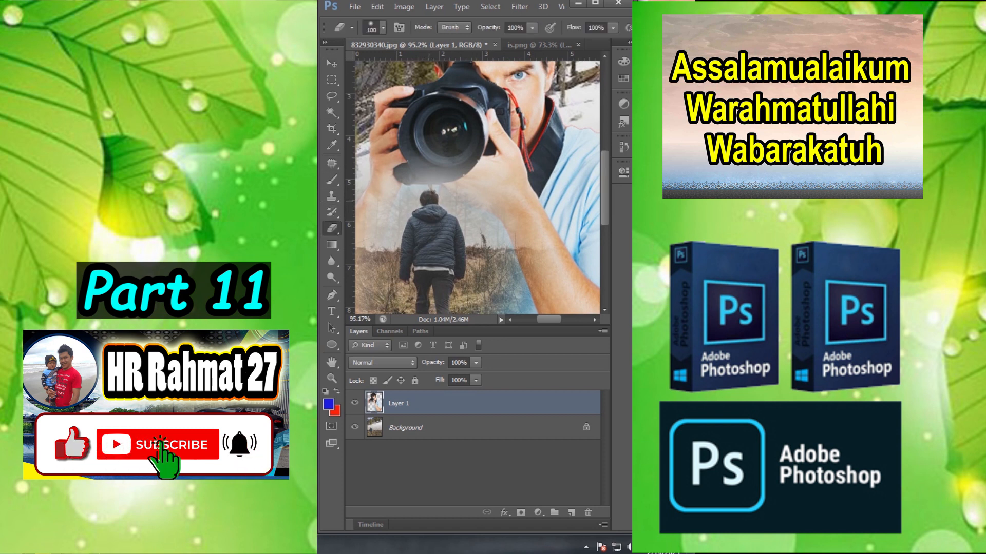
scroll(490, 185, "down", 1)
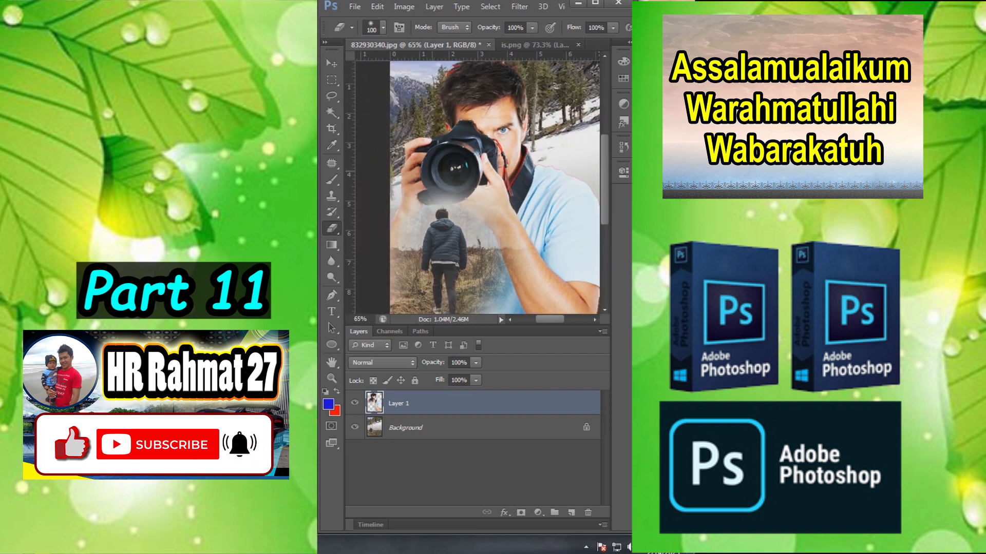
key("v")
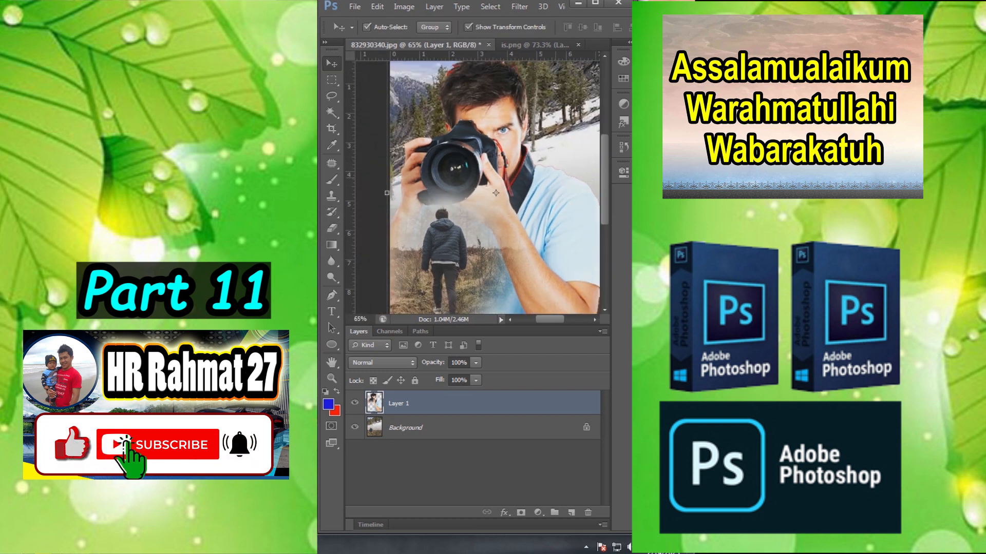
left_click(496, 193)
scroll(493, 187, "down", 1)
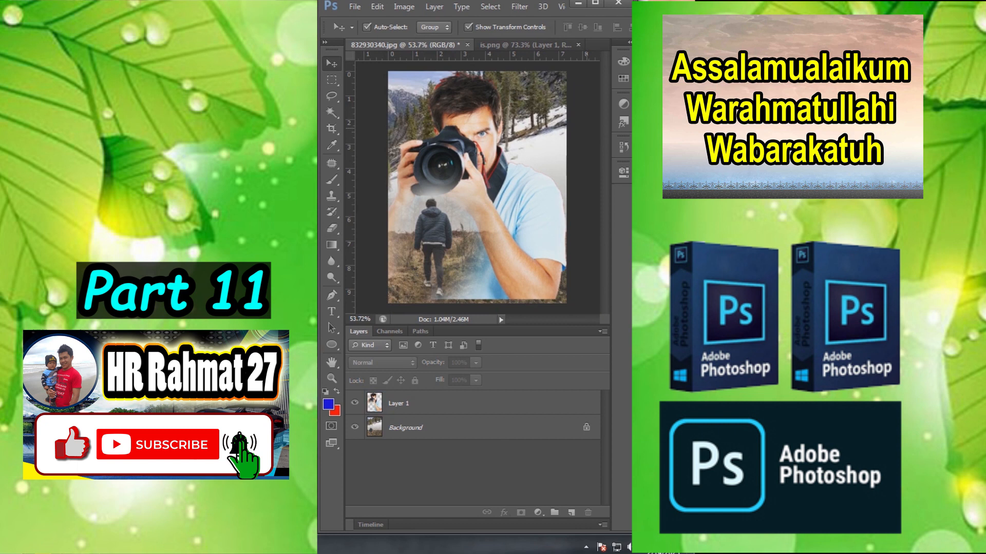
scroll(469, 194, "up", 1)
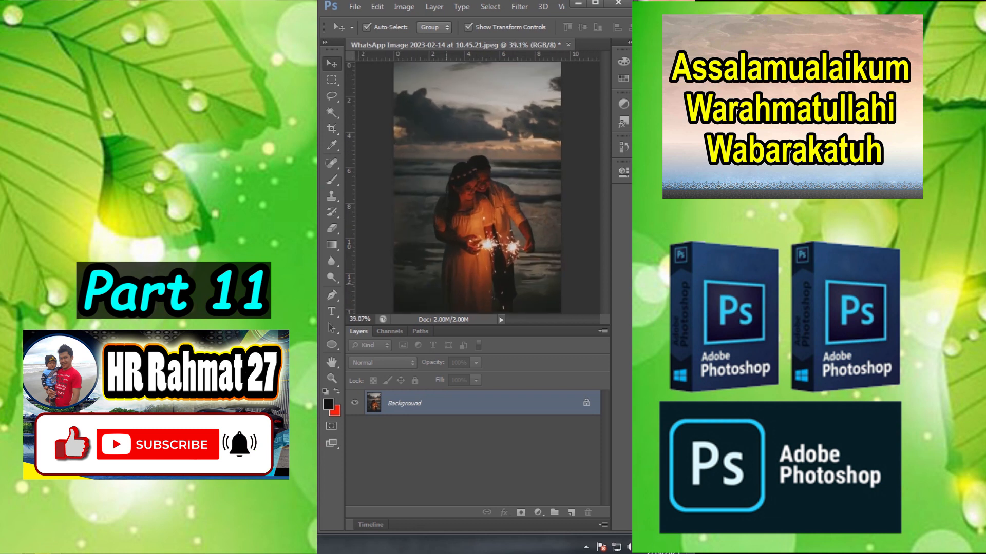
Step: Draw an open arch-shaped path around the couple with the Pen tool, from below the woman's left side over their heads to the man's side
left_click(331, 295)
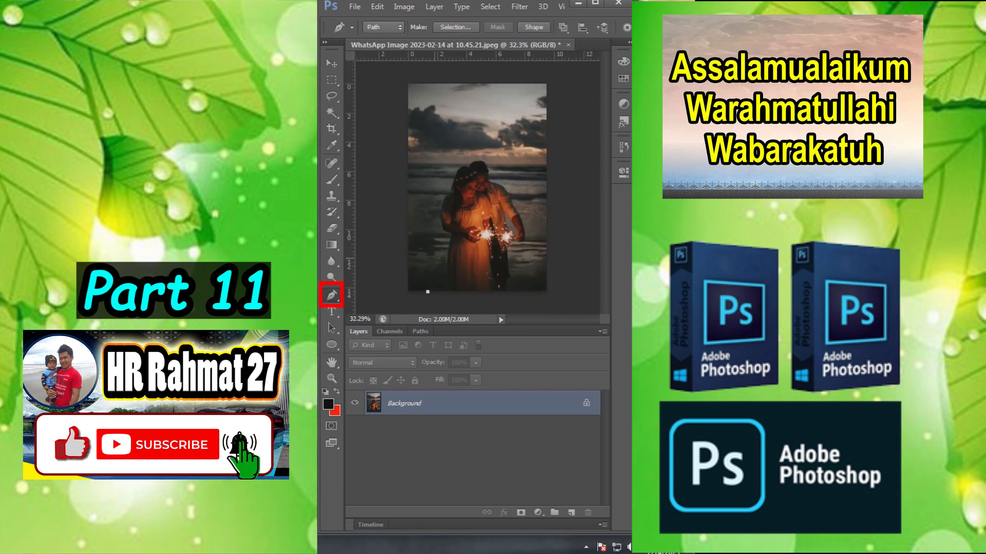
left_click(428, 194)
left_click(432, 157)
left_click(450, 139)
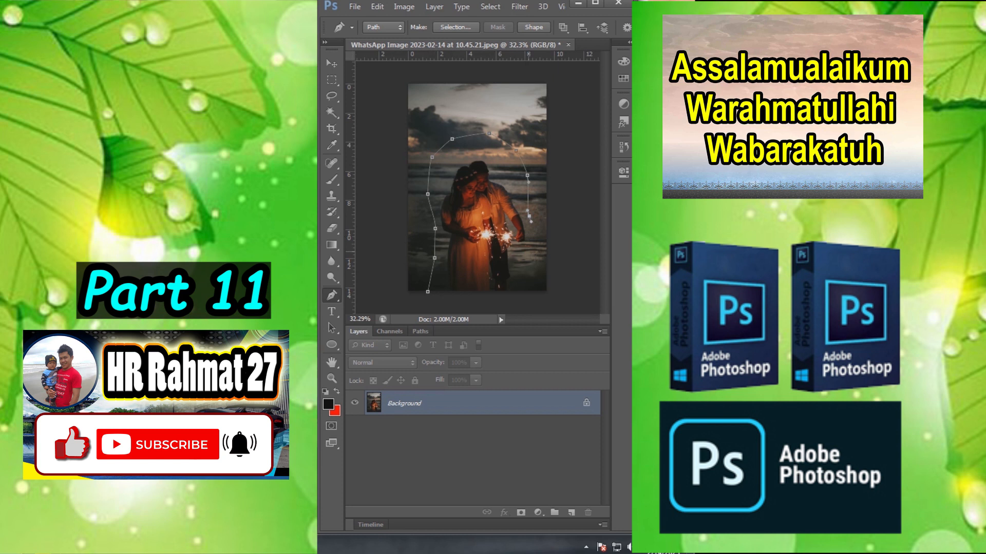
left_click(520, 288)
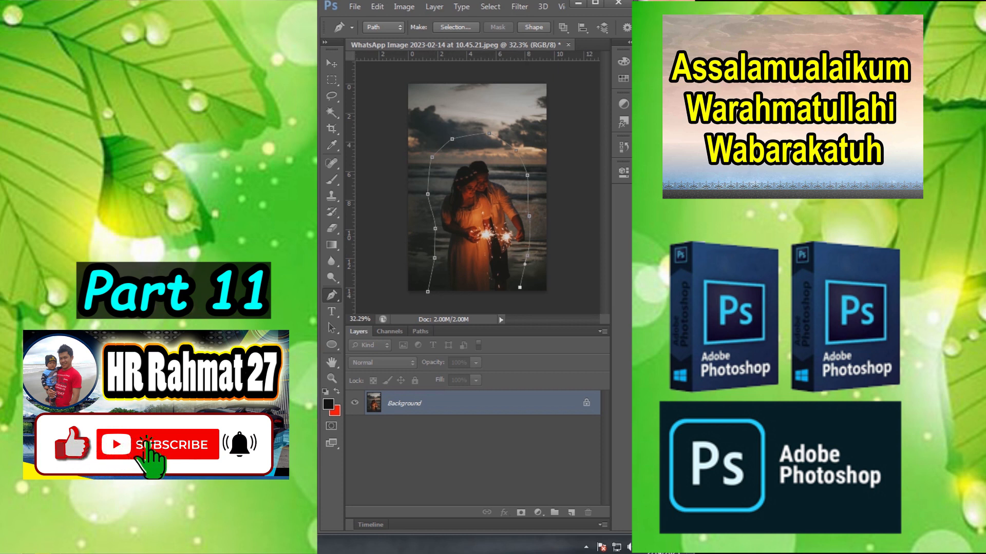
Step: Place the text "Aku melihatmu dan melihat sisa hidupku di depan mataku" along the arch path, starting at its lower-left end
key("t")
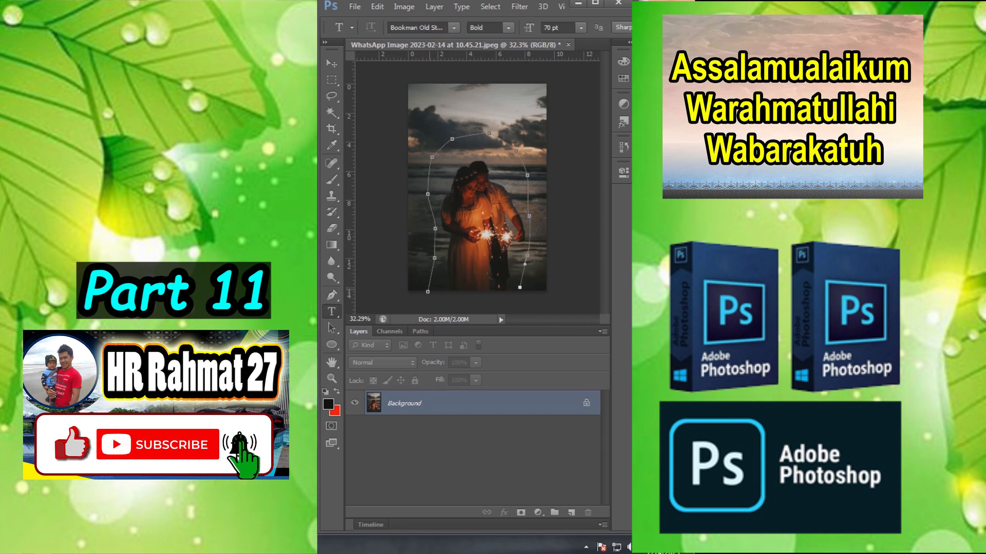
left_click(427, 291)
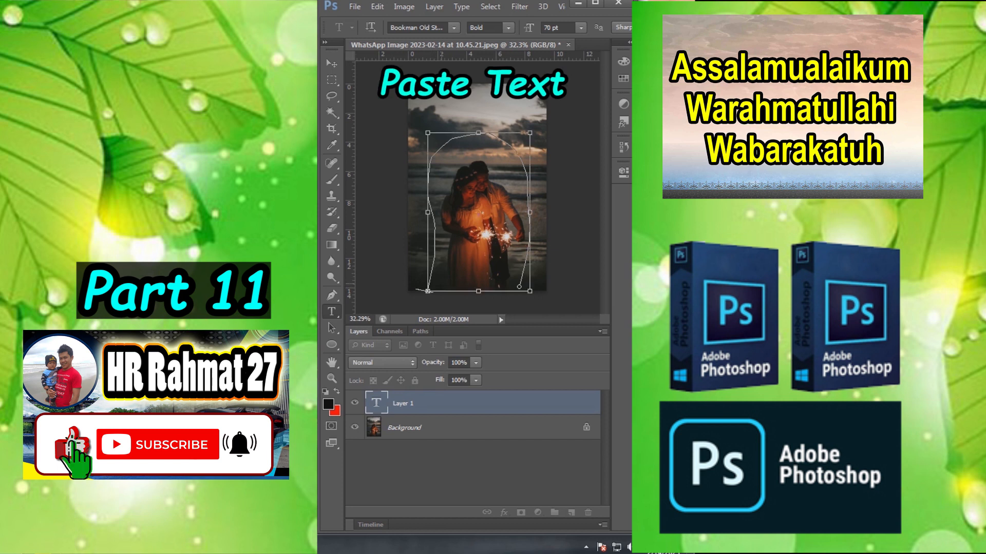
type("Aku melihat masa muda dan melihat sisa hidupku di depan")
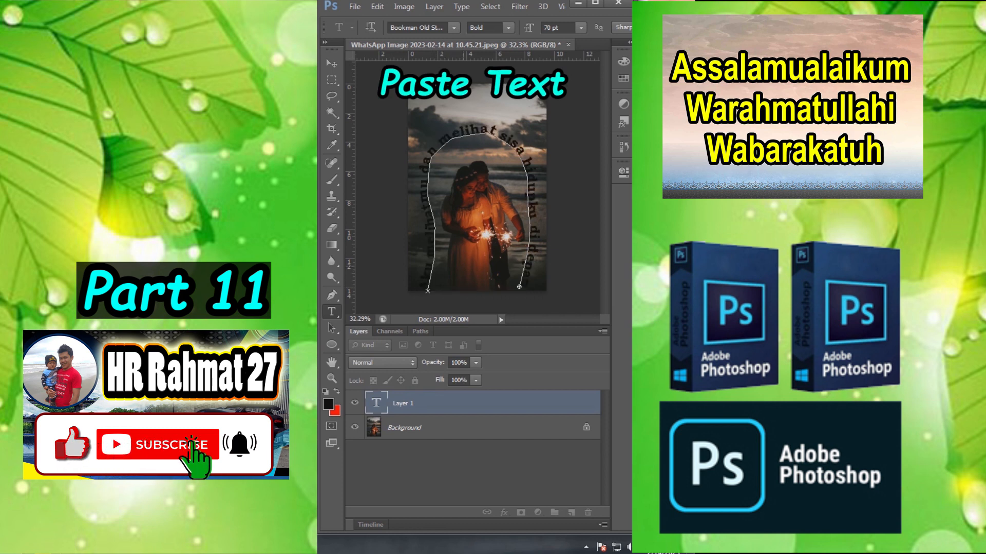
Step: Set the font size of the entire arch text to 60 pt and commit it
key("ctrl+a")
left_click(557, 28)
type("60")
key("Return")
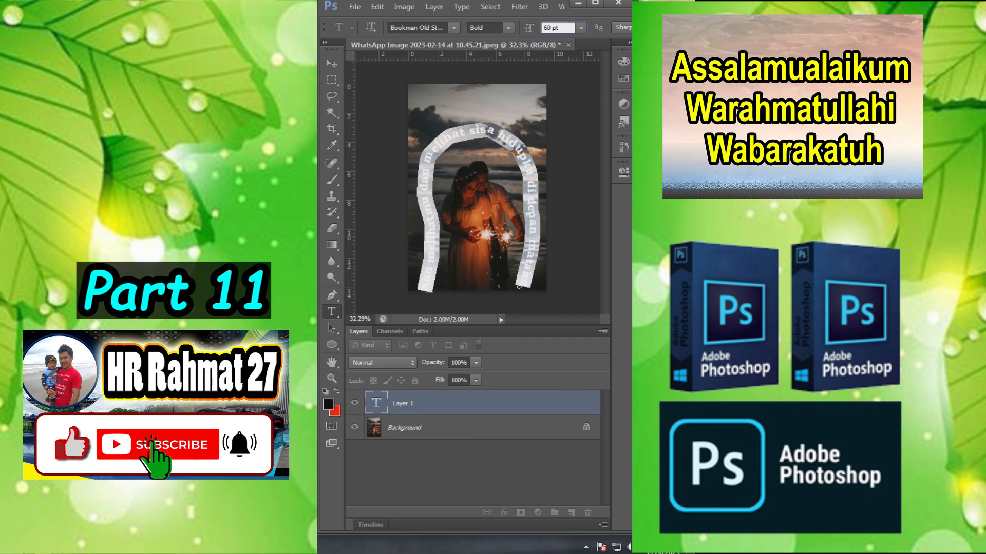
left_click(331, 62)
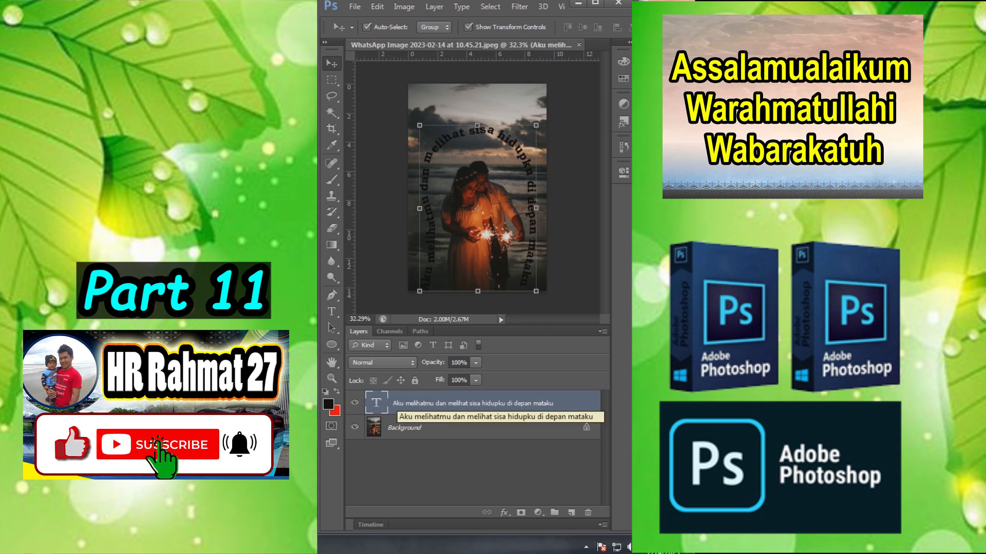
Step: Give the arch text a white (ffffff) Color Overlay in Normal mode at 100% opacity
double_click(377, 403)
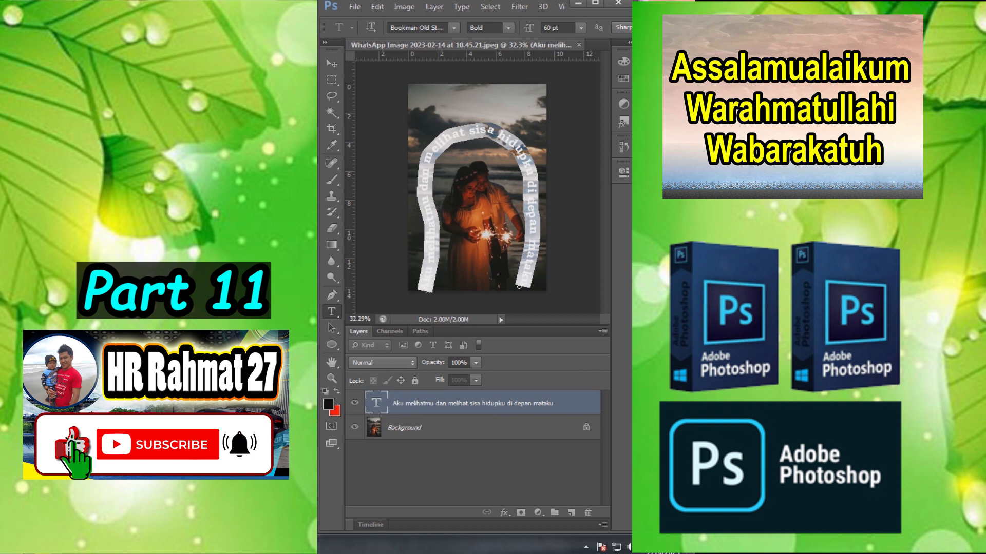
left_click(504, 512)
left_click(543, 447)
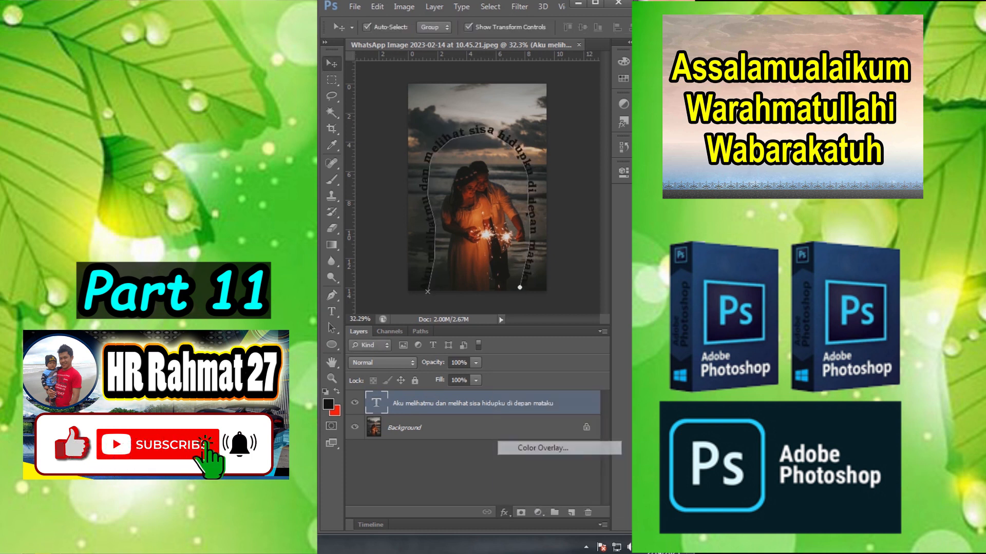
left_click(480, 284)
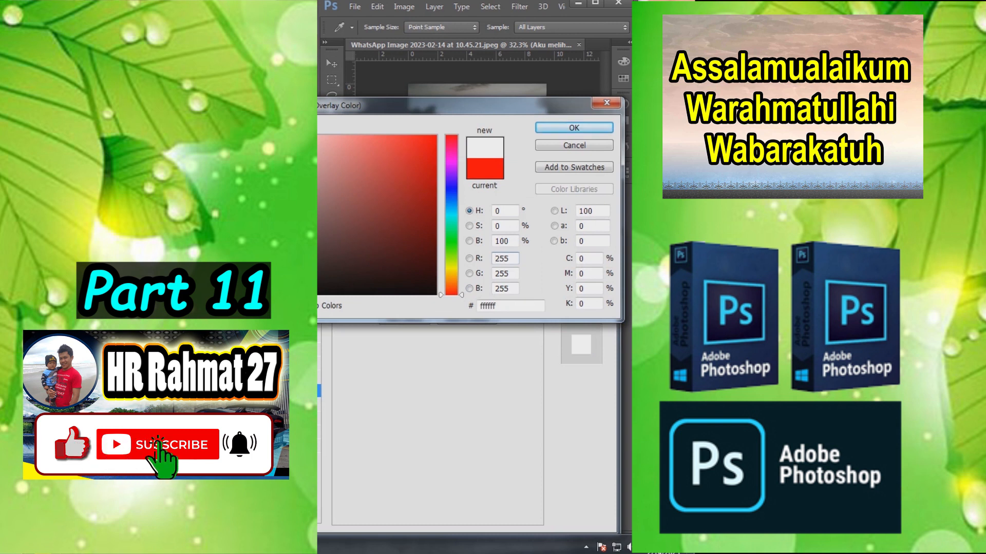
key("Return")
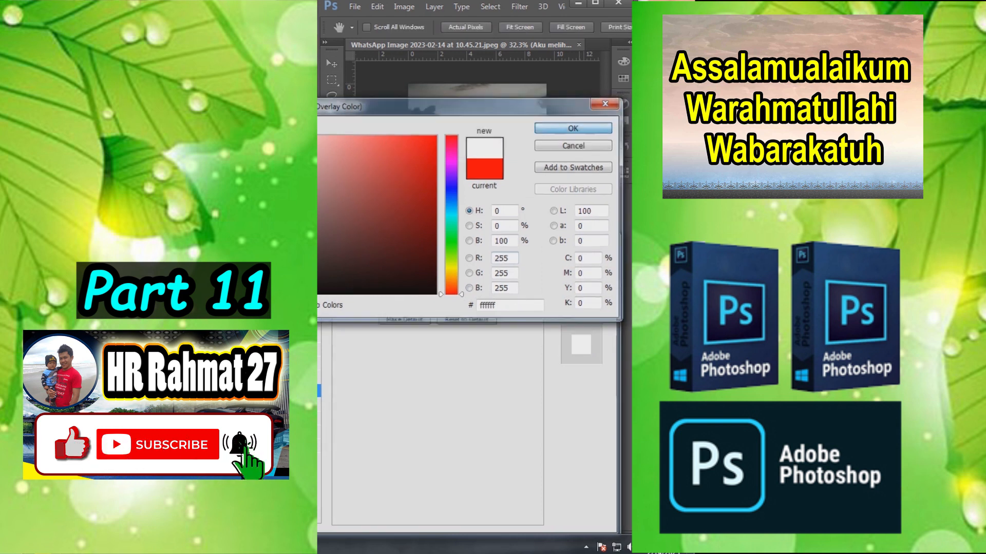
left_click_drag(462, 240, 487, 227)
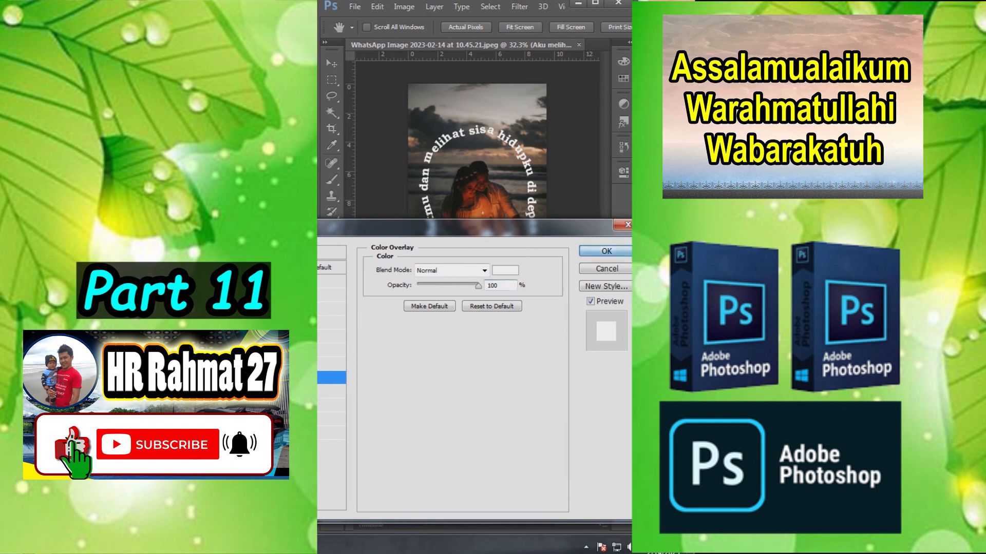
key("Return")
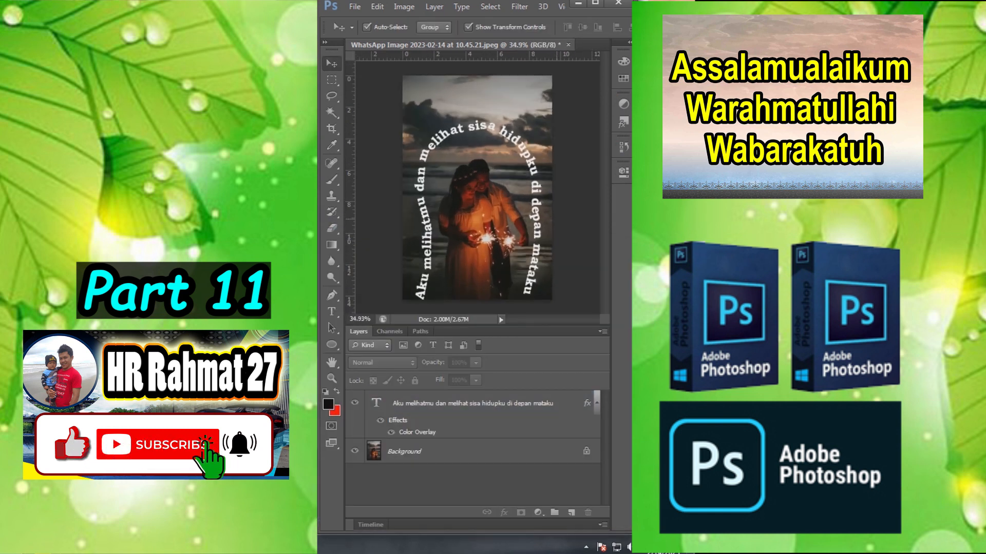
scroll(528, 243, "up", 2)
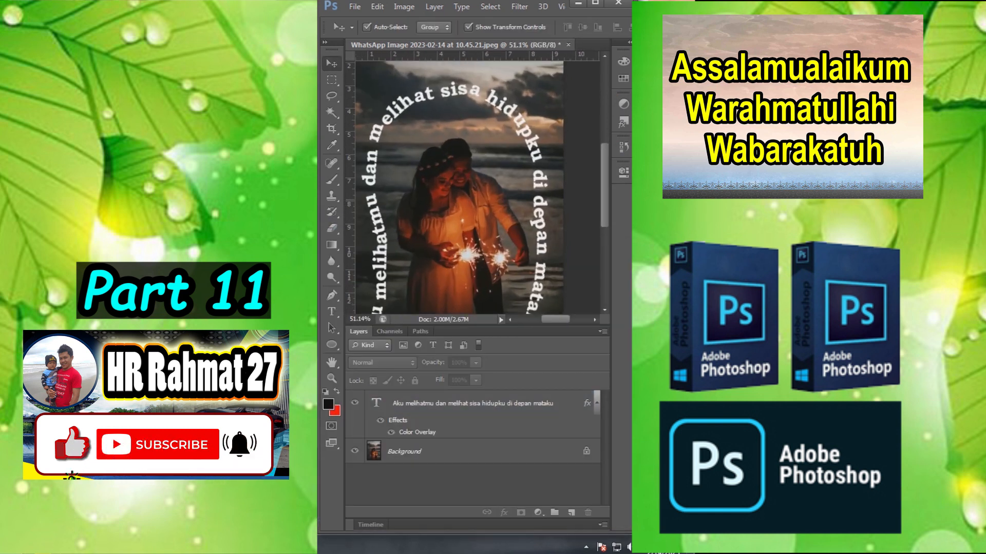
scroll(527, 243, "down", 1)
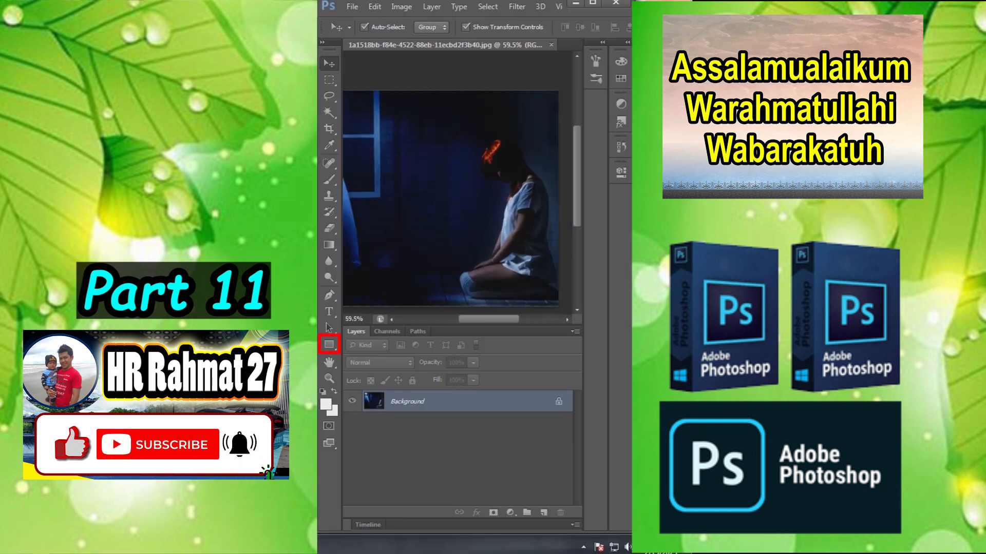
Step: Draw a white rectangle on the wall near the kneeling woman and duplicate it into a grid of three columns and two rows
left_click(329, 345)
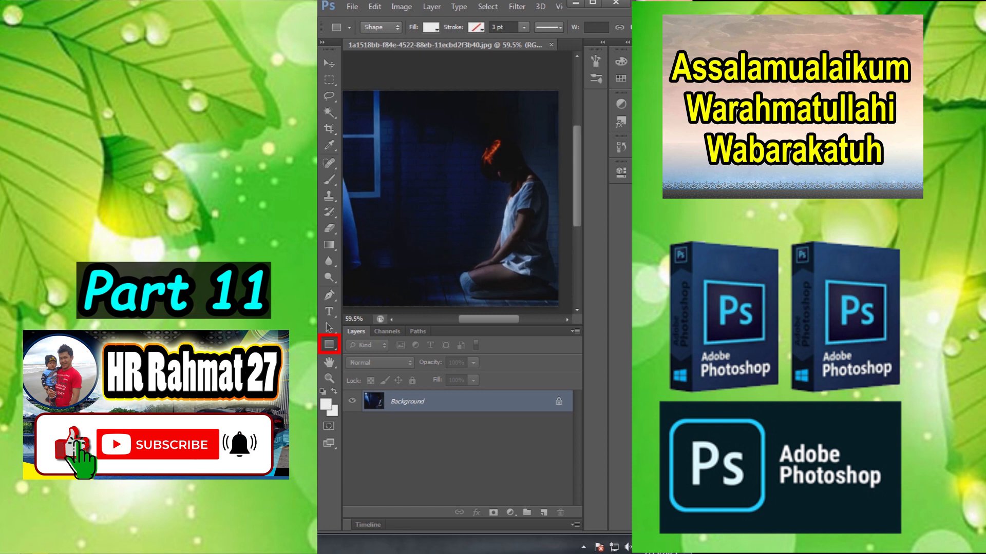
right_click(329, 345)
left_click(390, 343)
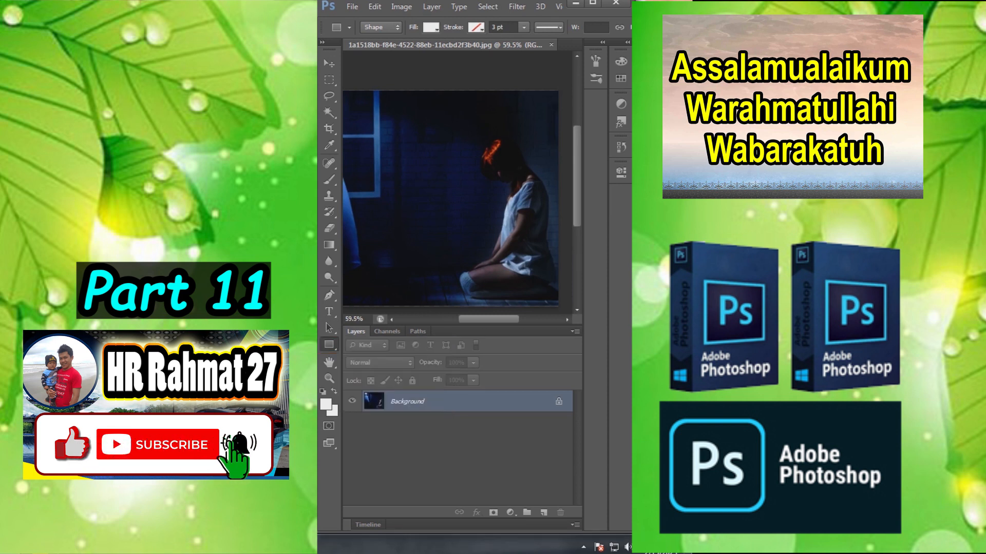
left_click_drag(403, 148, 472, 234)
key("v")
left_click(470, 173, "shift")
left_click(422, 173, "shift")
Step: Select all the rectangle layers and merge them into one shape layer
left_click(464, 501, "shift")
right_click(464, 501)
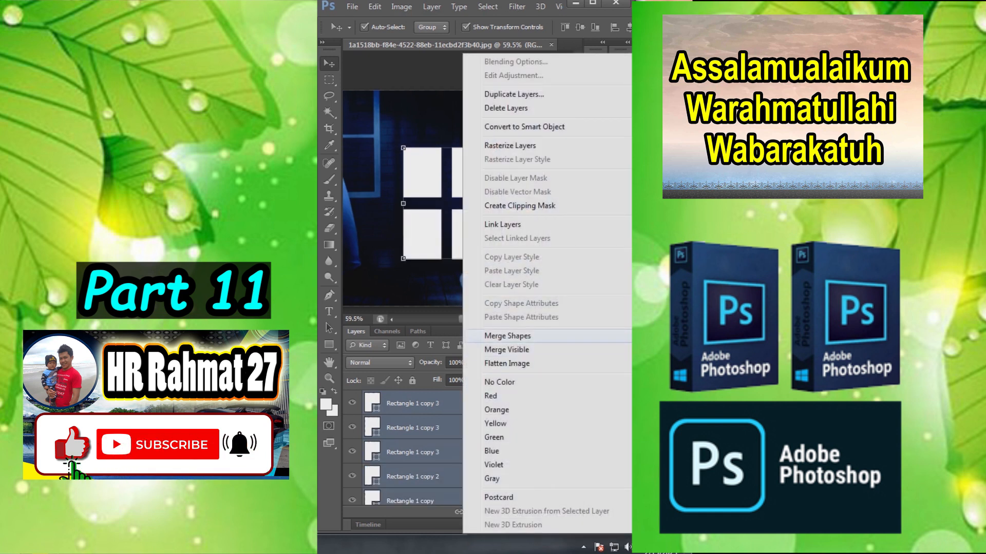
left_click(507, 336)
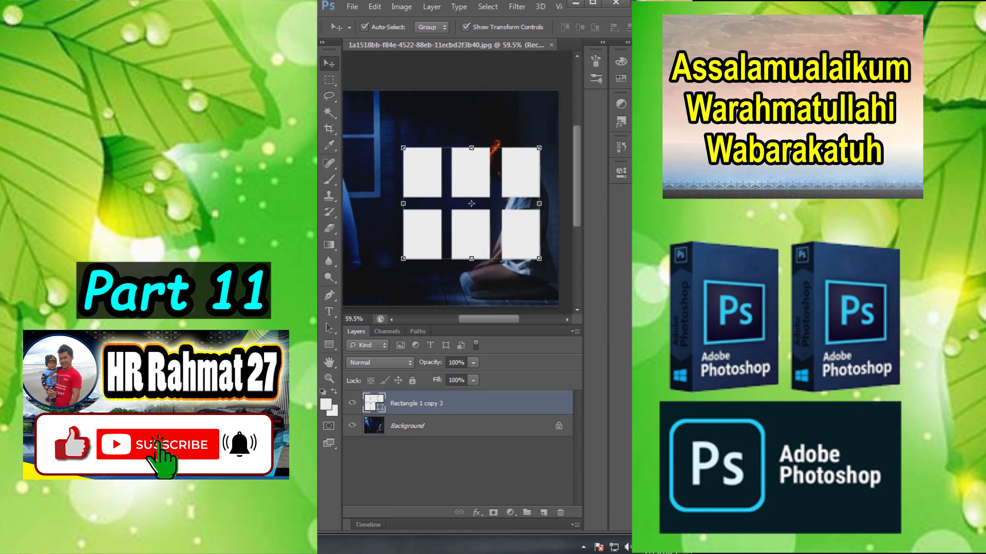
Step: Move the merged window panes up and slightly left, and set their blend mode to Overlay
key("shift+Up")
key("shift+Up")
key("shift+Up")
key("shift+Up")
key("shift+Up")
key("shift+Left")
key("shift+Left")
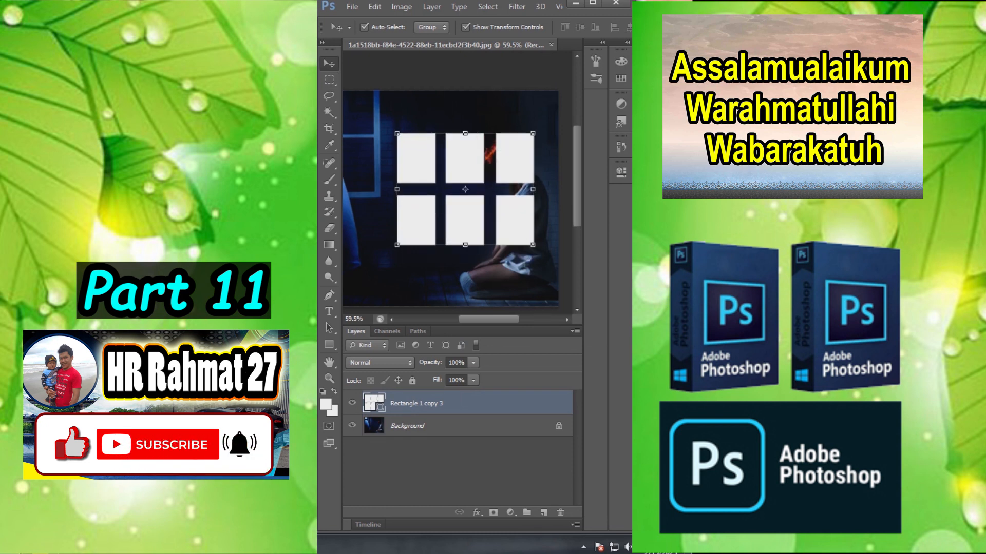
left_click(380, 362)
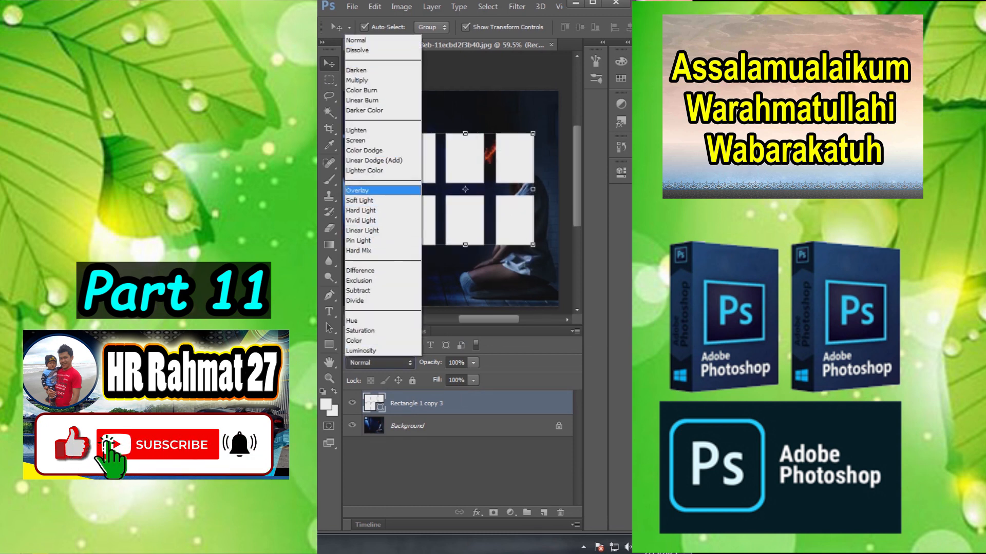
key("Return")
Step: Rasterize the window-pane shape and apply a Gaussian Blur with a radius of 7 pixels
key("alt+t")
key("Down")
key("Down")
key("Down")
key("Down")
key("Down")
key("Right")
key("Down")
key("Down")
key("Down")
key("Return")
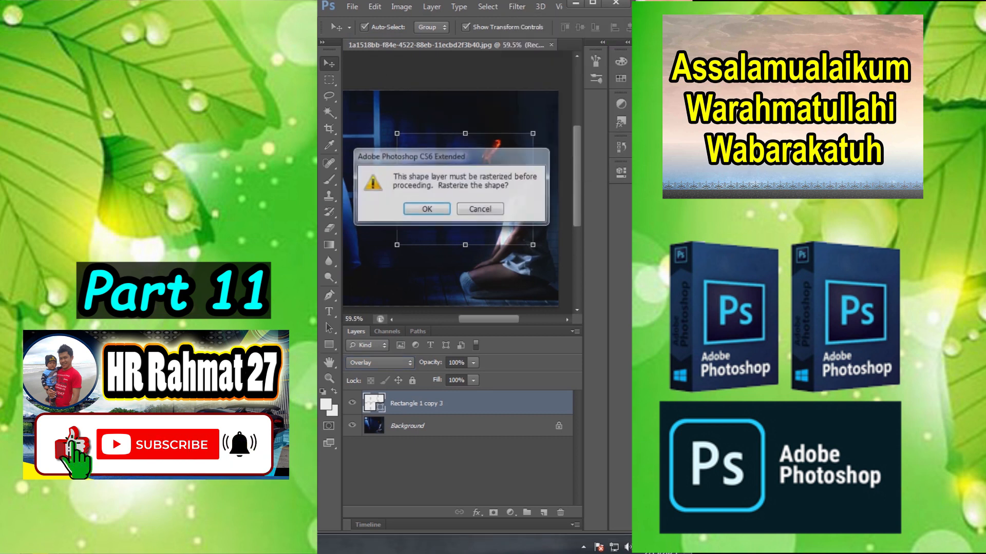
key("Return")
type("1")
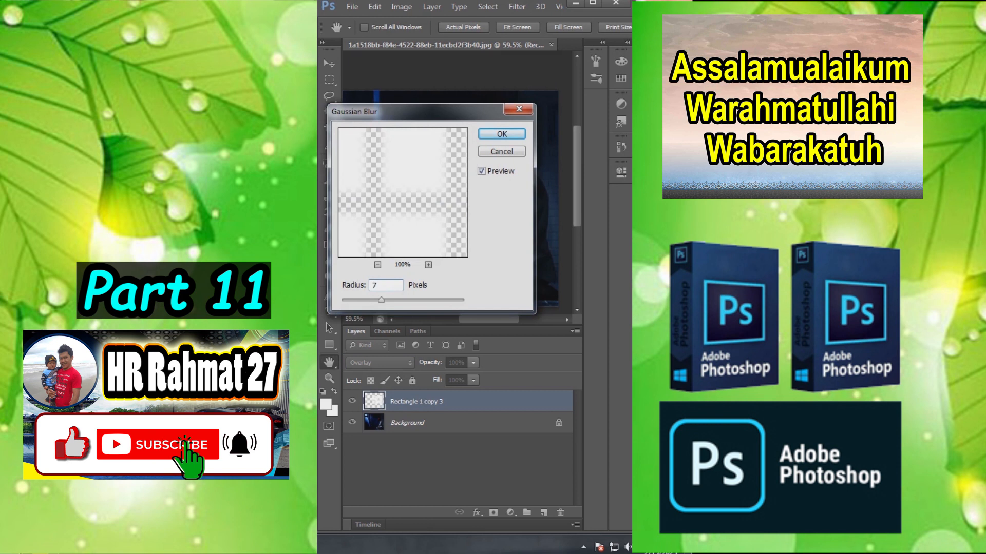
key("Return")
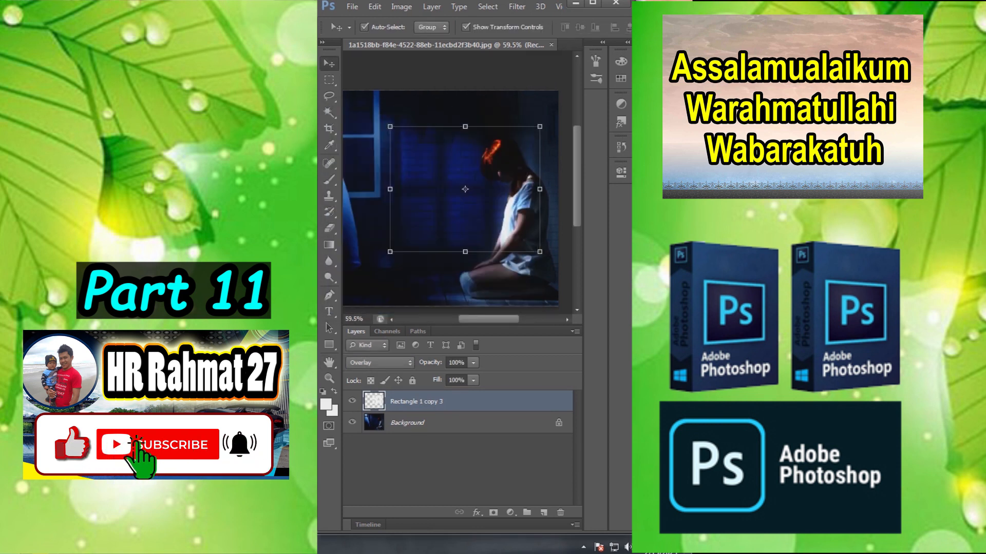
Step: Duplicate the blurred window-pane layer and group both copies
left_click_drag(411, 402, 544, 513)
left_click(410, 422, "shift")
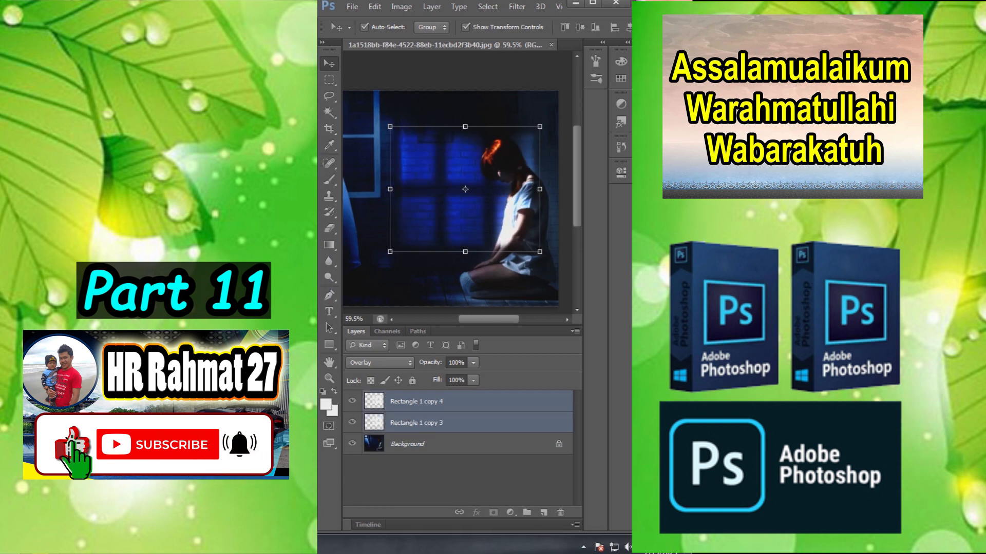
key("ctrl+g")
Step: Reposition the window-light group on the wall behind the kneeling woman
scroll(450, 198, "down", 2)
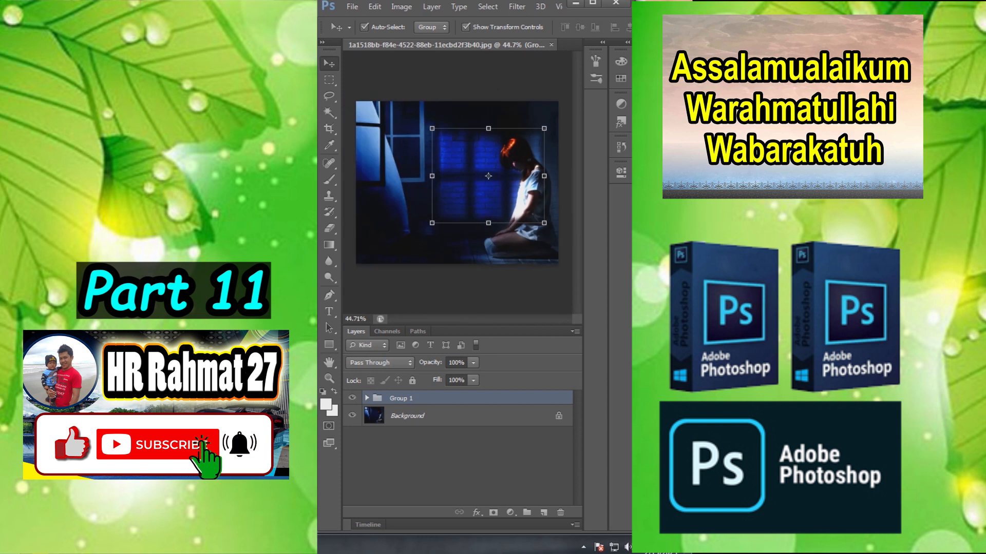
left_click_drag(539, 159, 536, 148)
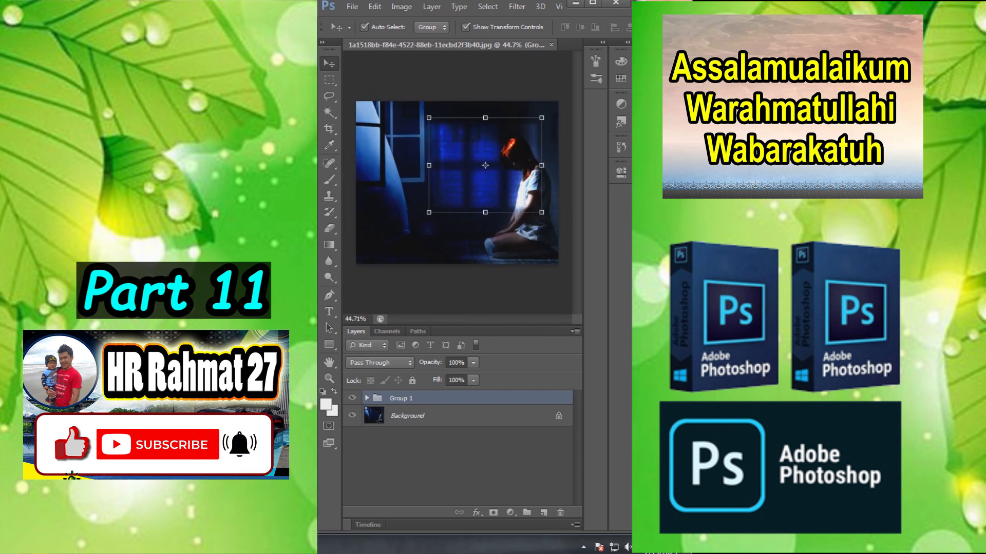
scroll(456, 197, "up", 3)
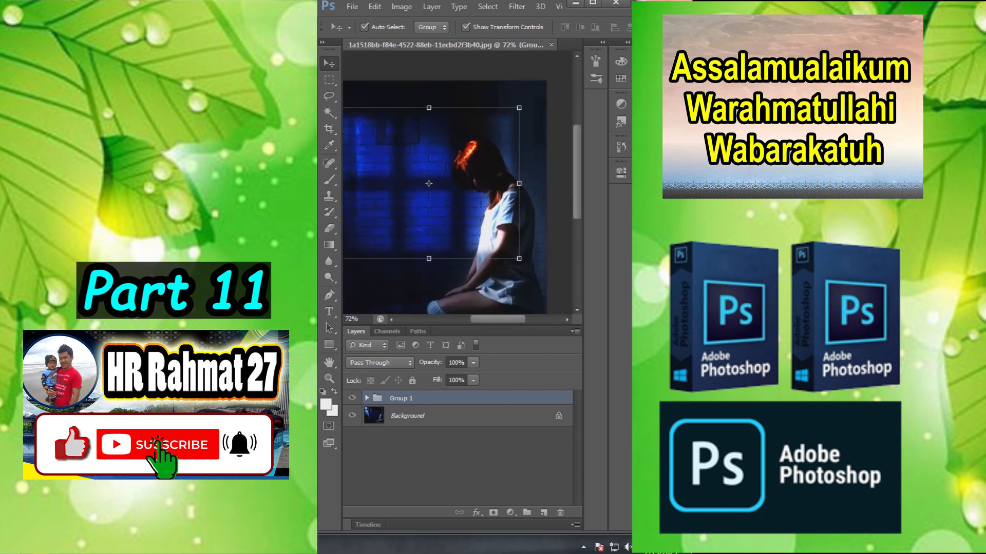
scroll(457, 197, "down", 1)
left_click_drag(497, 170, 451, 189)
left_click_drag(451, 189, 462, 191)
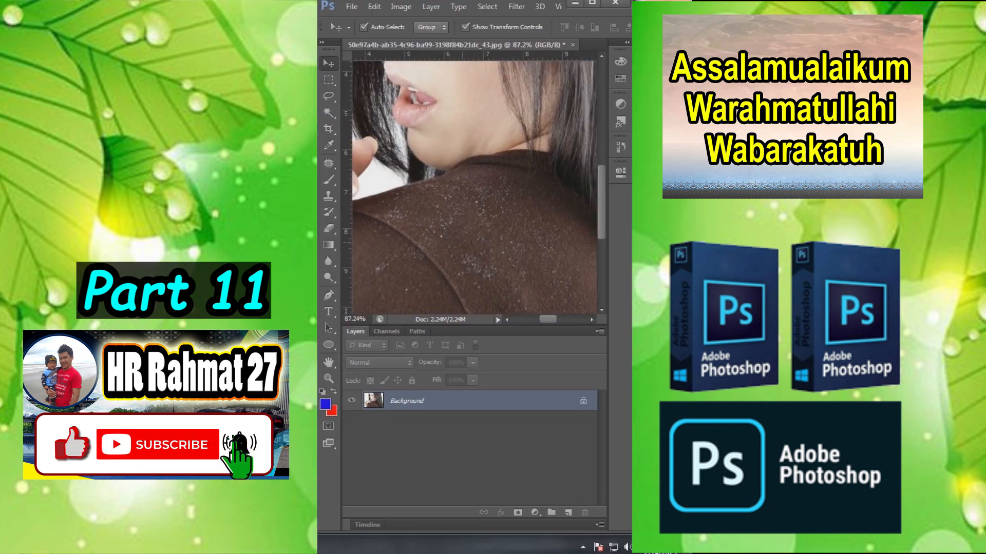
Step: Duplicate the jacket photo's background layer and apply Dust & Scratches to the copy with radius 20 pixels and threshold 20 levels
left_click_drag(478, 403, 568, 512)
left_click(516, 6)
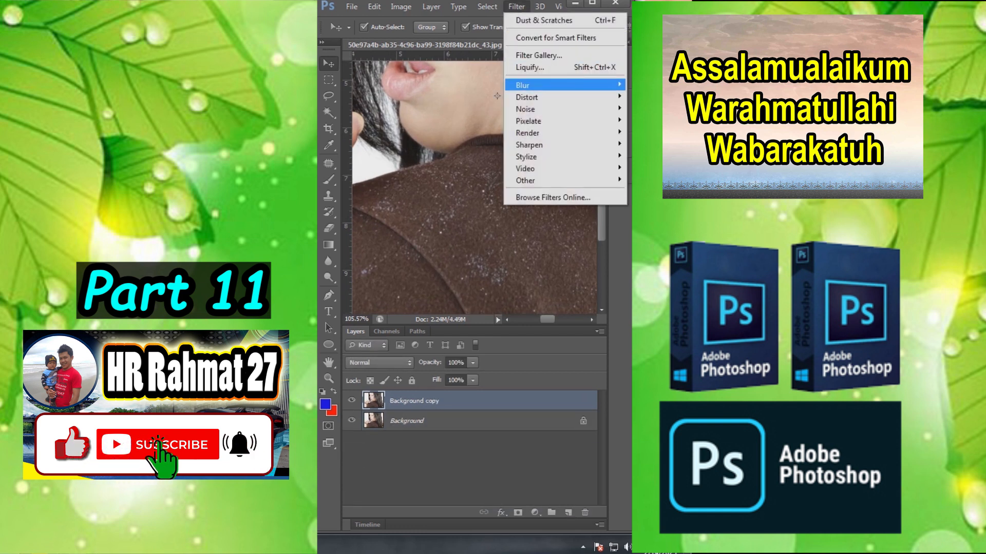
left_click(463, 132)
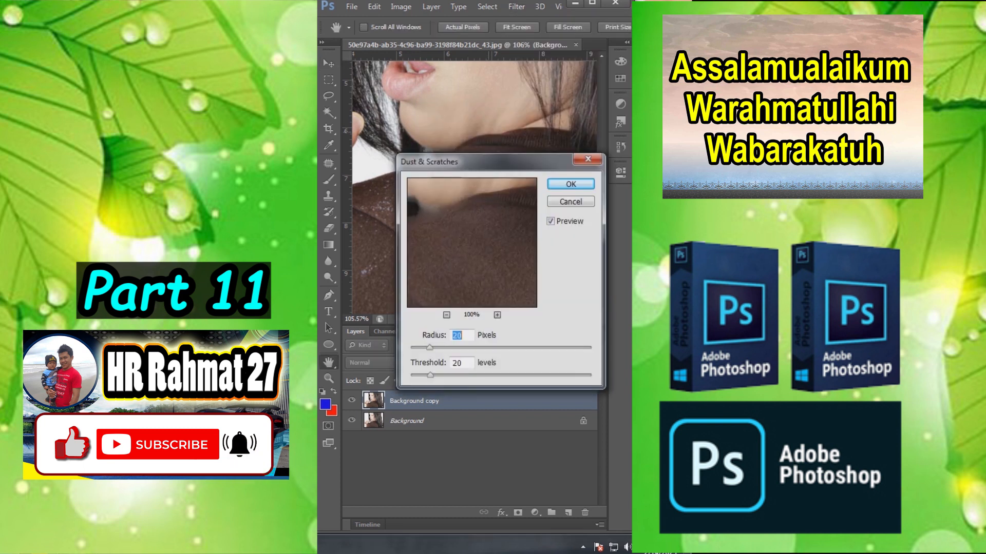
left_click(465, 363)
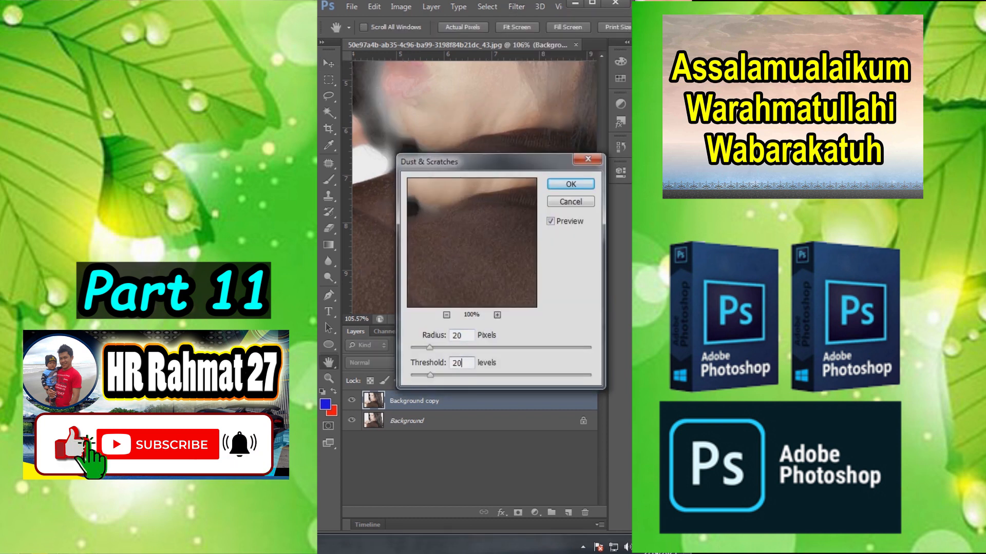
left_click(570, 184)
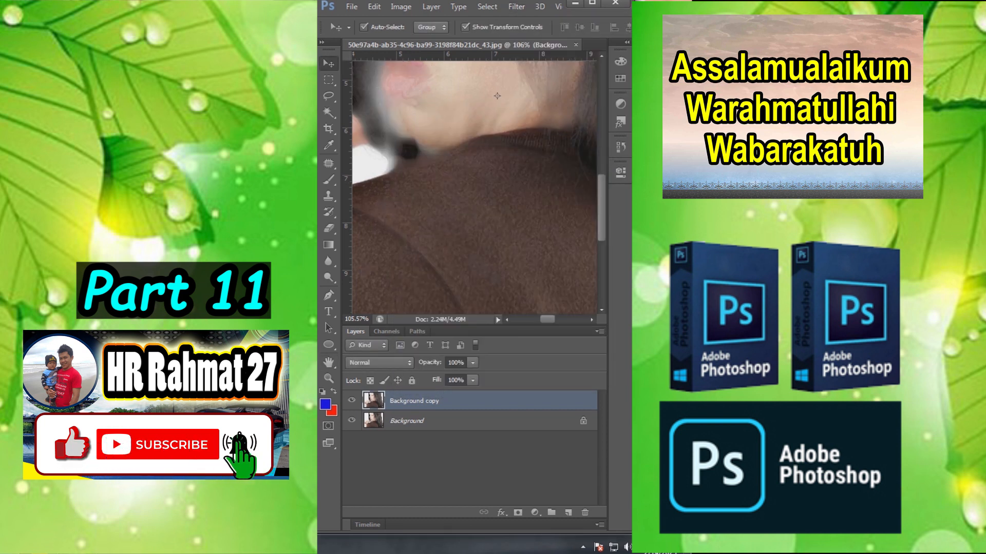
Step: Duplicate the original Background layer again and place the new copy above the filtered layer
left_click(421, 421)
left_click_drag(421, 421, 568, 512)
left_click_drag(462, 421, 462, 401)
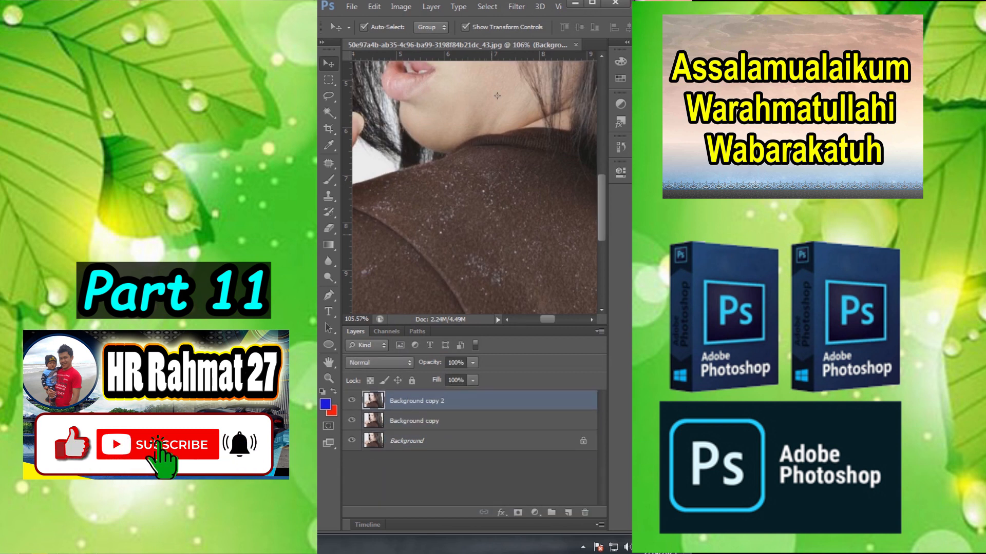
Step: Erase the specked jacket areas on the Background copy 2 layer using the Eraser with brush size 125 at 100% opacity
key("s")
key("e")
key("bracketleft")
key("bracketleft")
key("bracketleft")
key("bracketleft")
key("bracketleft")
scroll(515, 202, "down", 1)
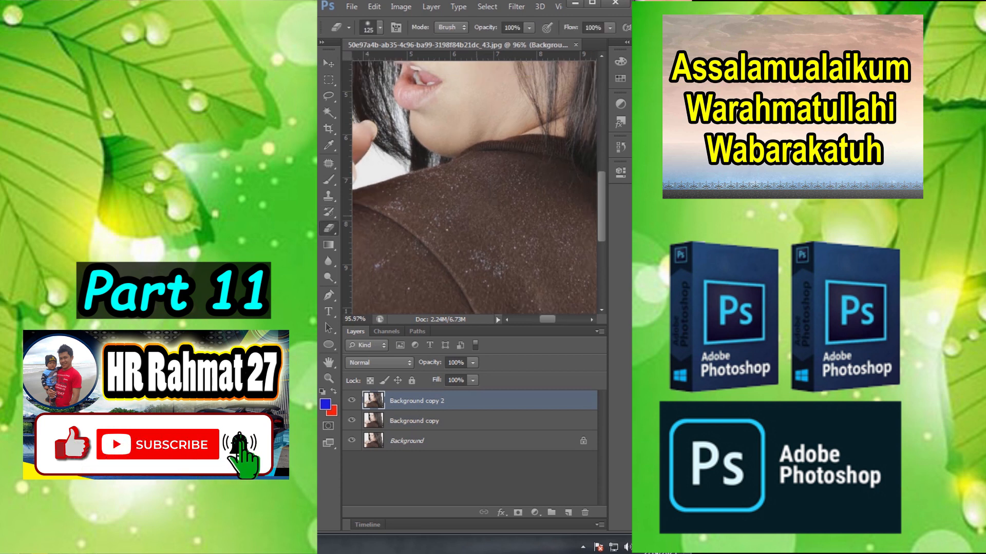
mouse_move(440, 197)
left_mouse_down()
mouse_move(397, 247)
mouse_move(396, 208)
left_mouse_up()
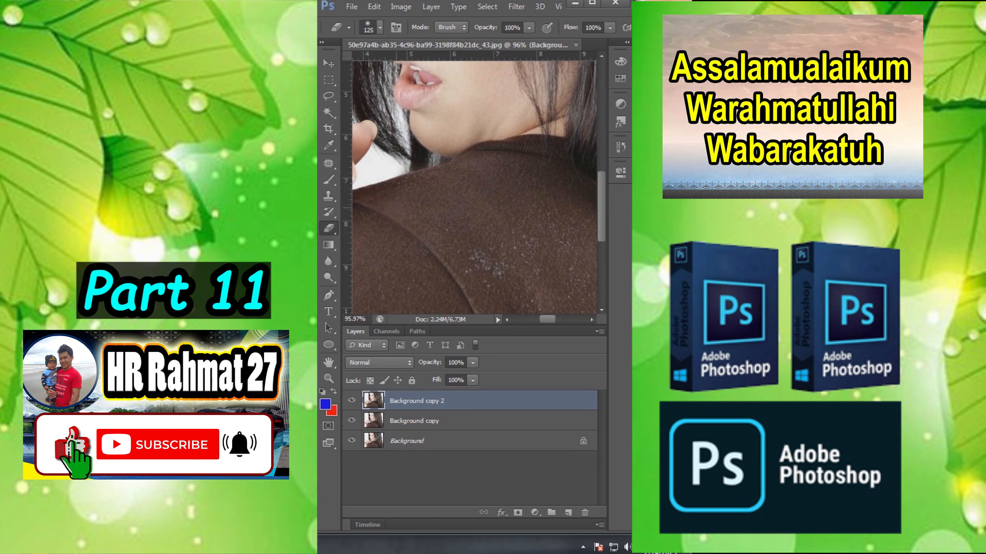
mouse_move(483, 281)
left_mouse_down()
mouse_move(539, 242)
mouse_move(592, 286)
left_mouse_up()
left_click_drag(536, 211, 601, 212)
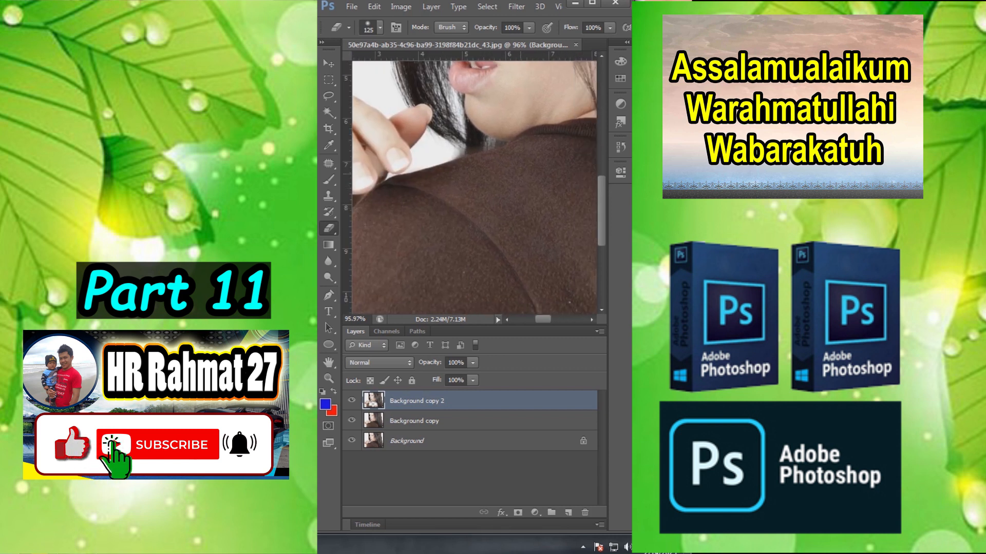
left_click_drag(570, 305, 507, 257)
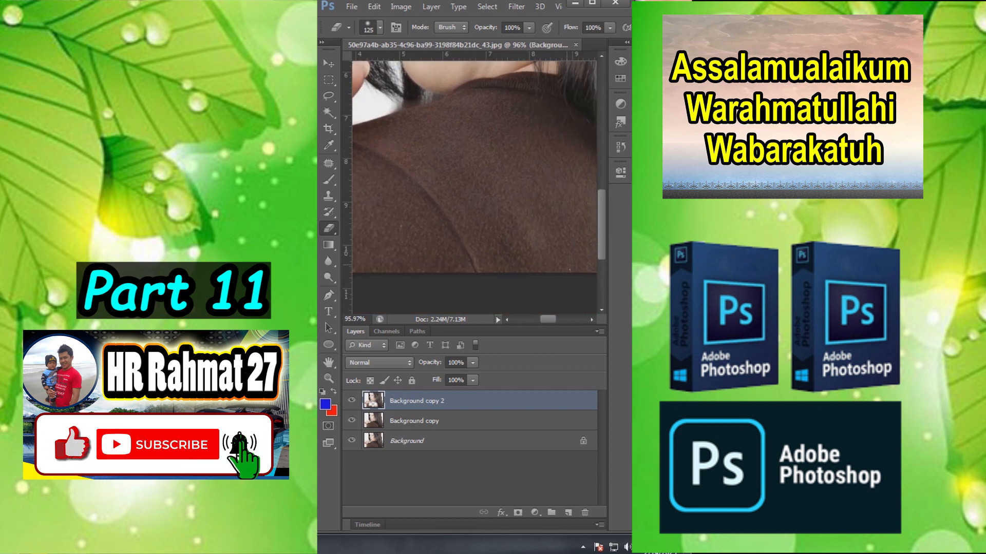
key("v")
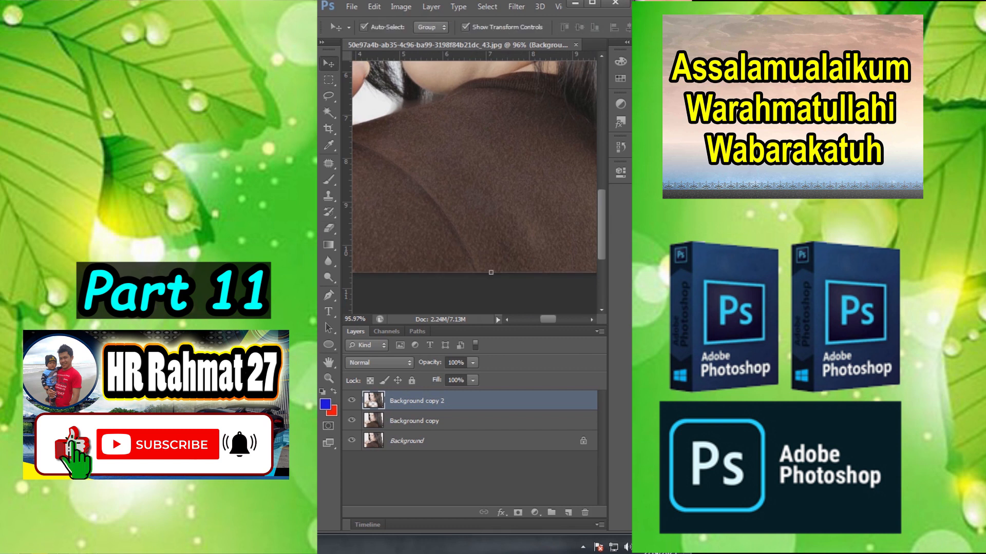
Step: Toggle the visibility of the filtered Background copy layer to compare the jacket with and without the speck removal
left_click(352, 420)
left_click(352, 421)
left_click(351, 420)
left_click(352, 421)
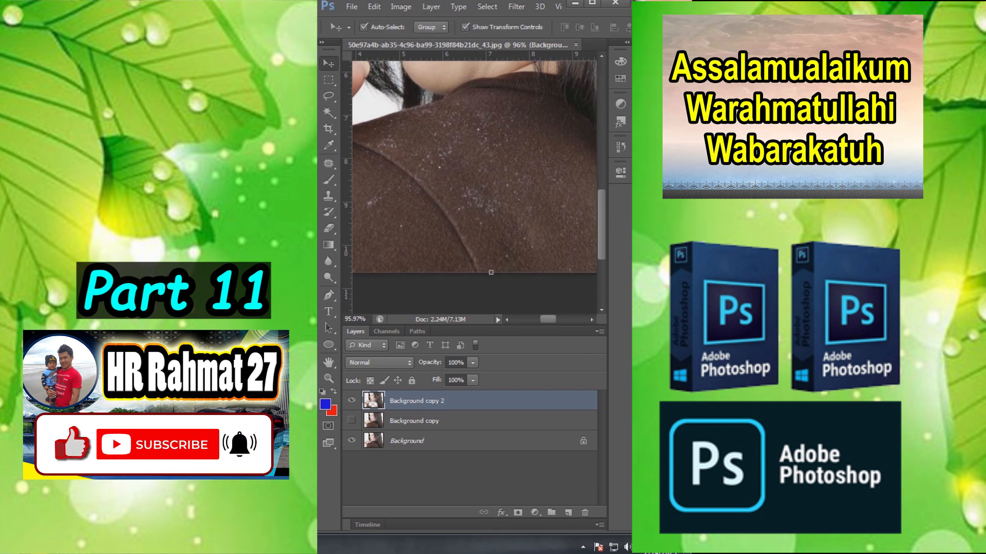